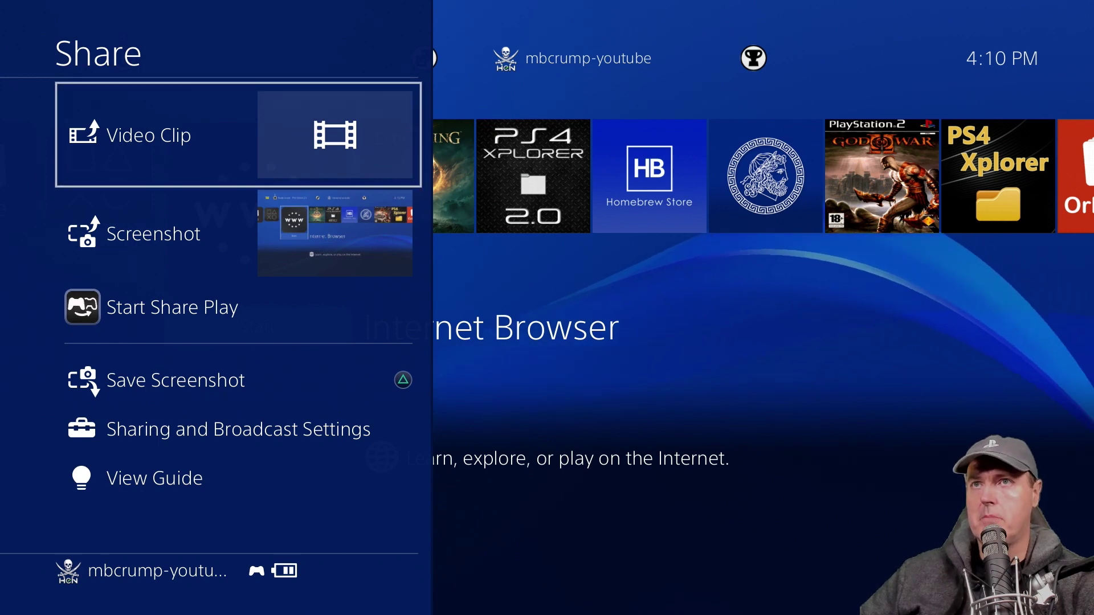
Step: Save a screenshot of the home screen through the Share menu's Save Screenshot option
key("Down")
key("Down")
key("Down")
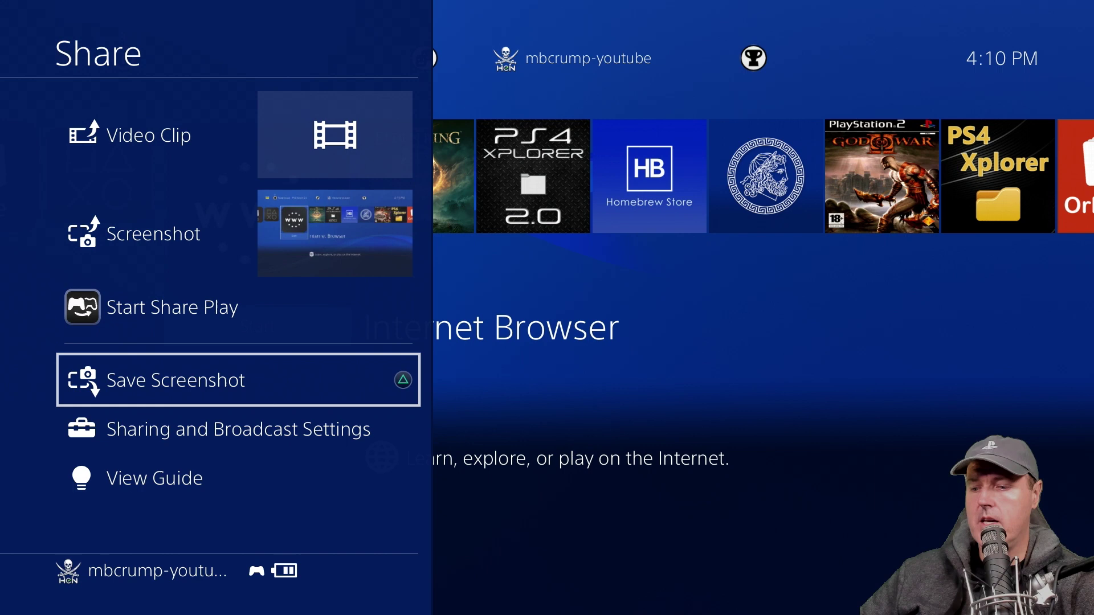
key("Return")
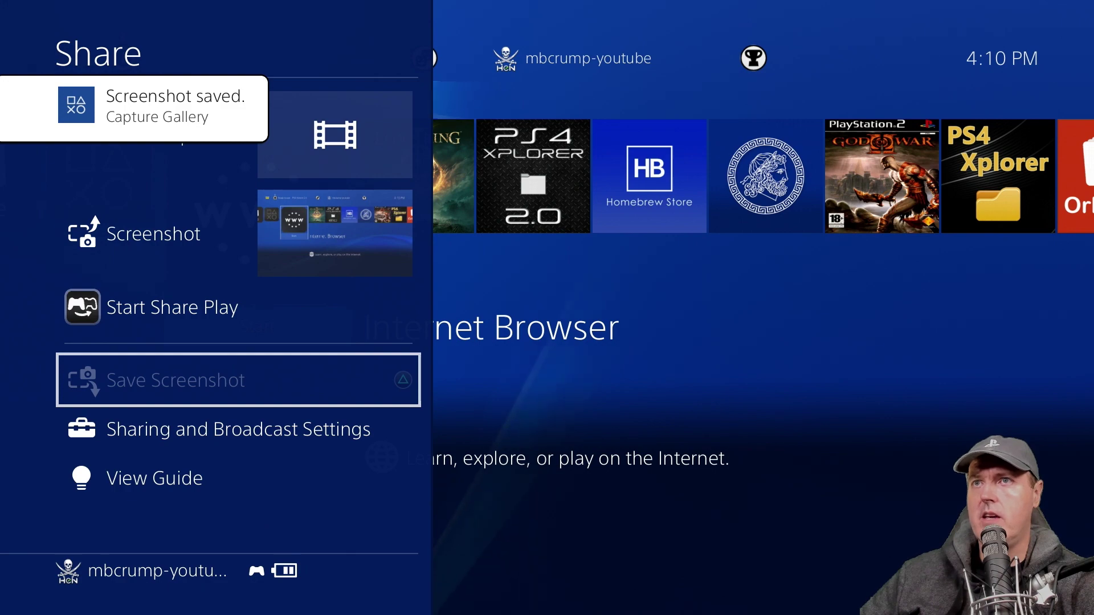
key("Escape")
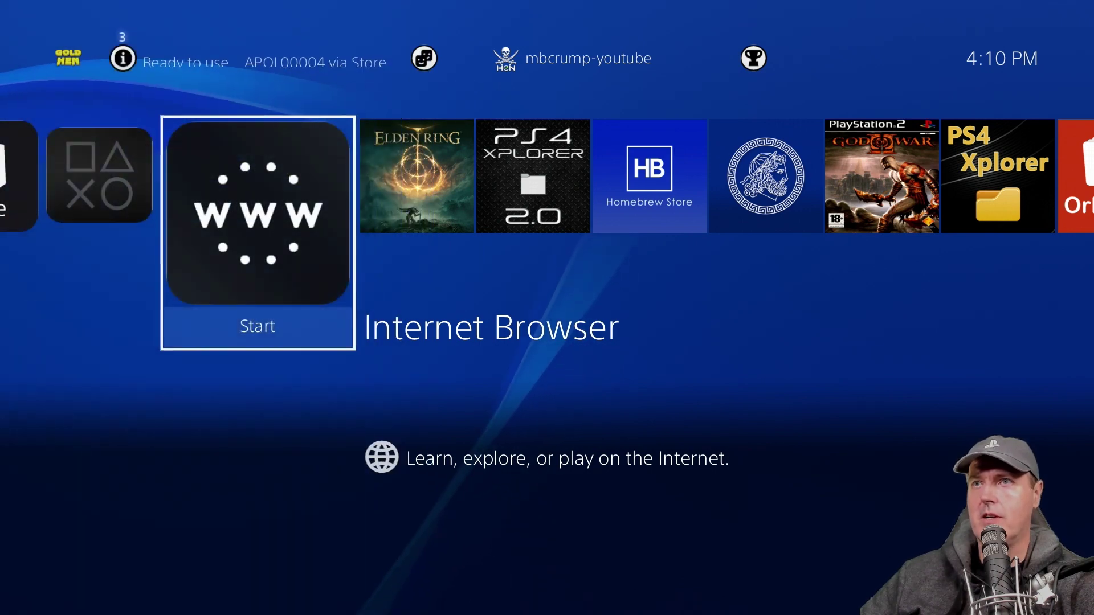
key("Right")
key("Right")
key("Right")
key("Right")
key("Right")
key("Right")
key("Right")
key("Right")
key("Right")
key("Right")
key("Right")
key("Right")
key("Right")
key("Right")
key("Right")
key("Right")
key("Right")
key("Right")
key("Right")
key("Right")
key("Right")
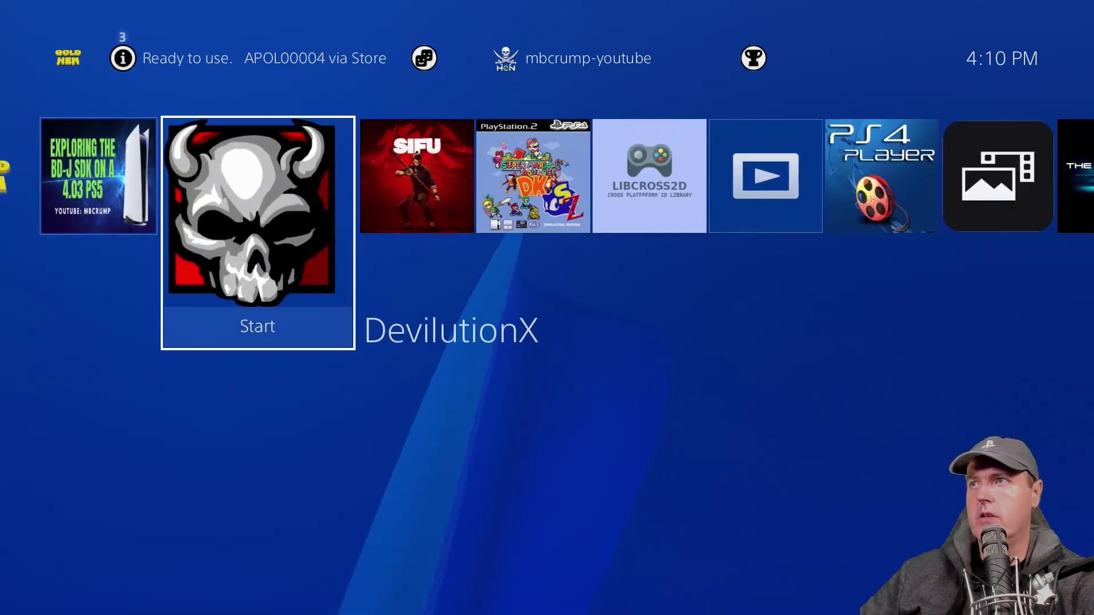
key("Return")
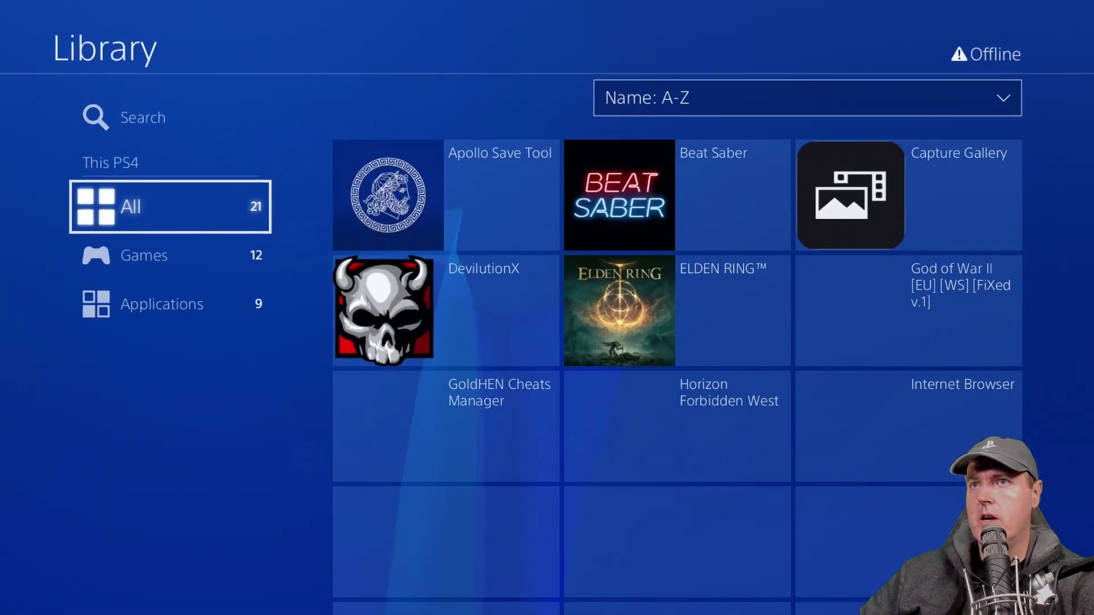
key("Return")
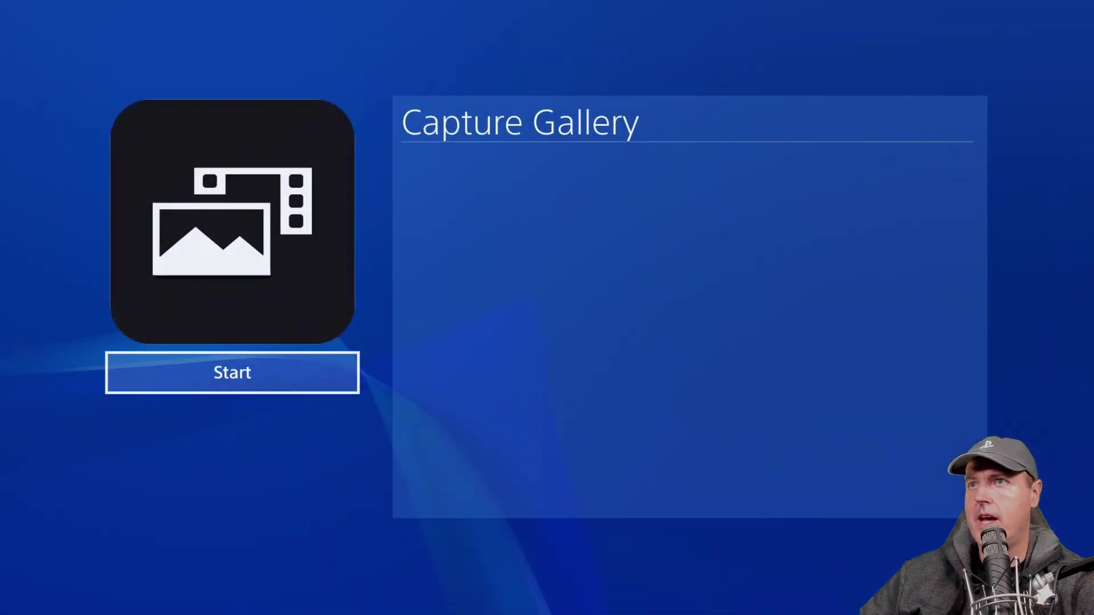
key("Return")
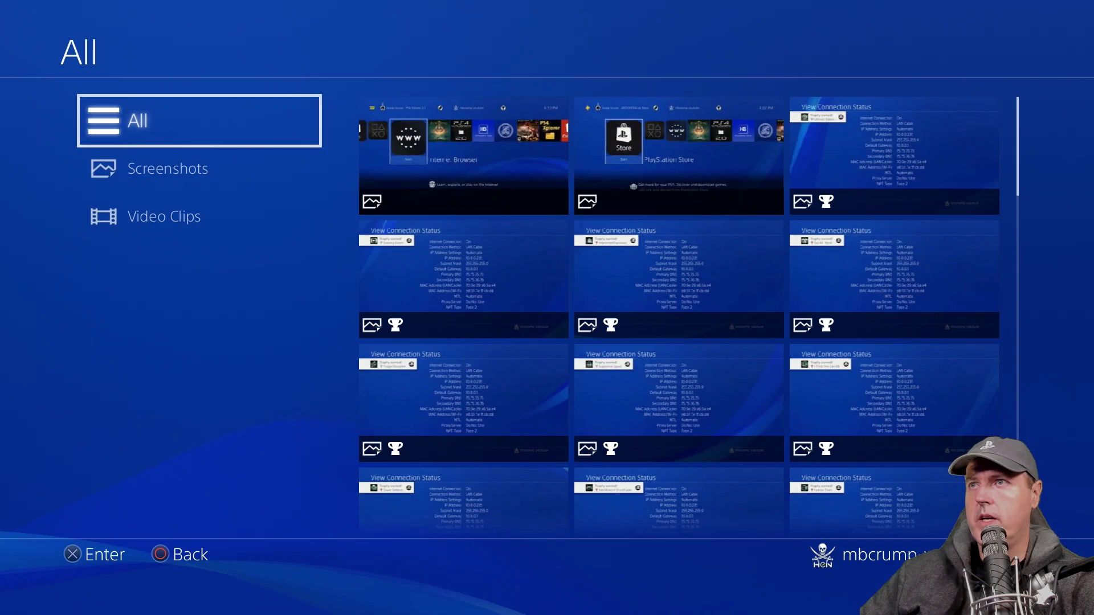
key("Right")
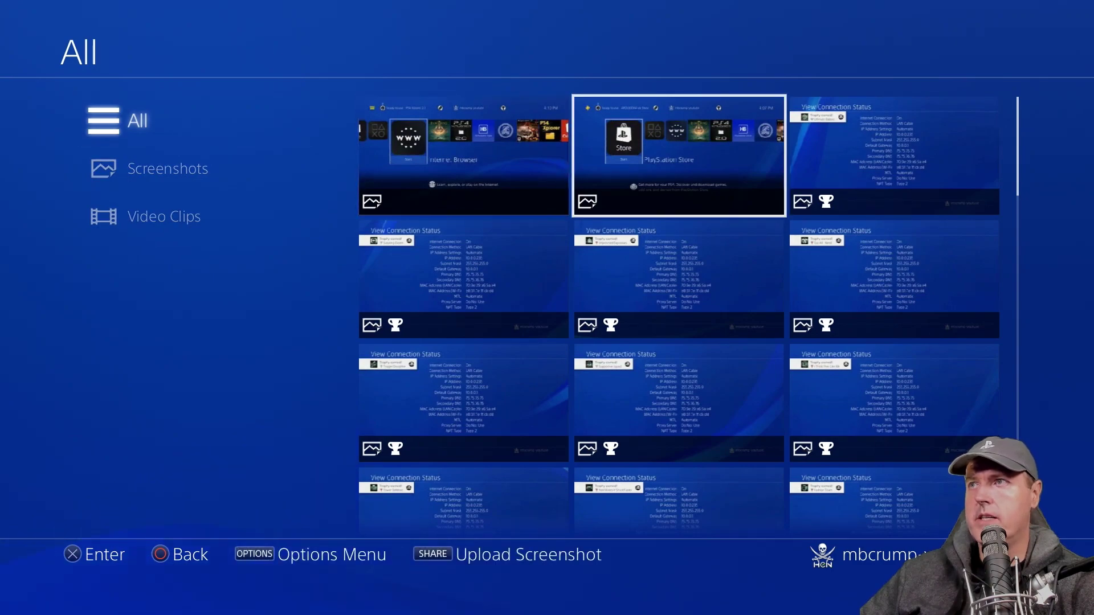
key("Left")
key("Return")
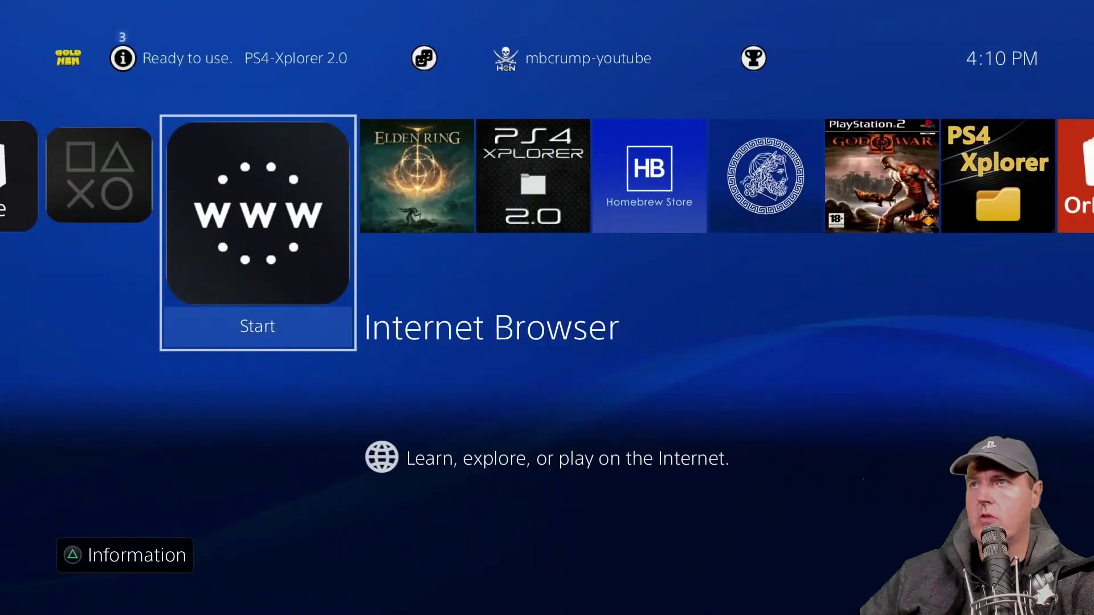
key("Escape")
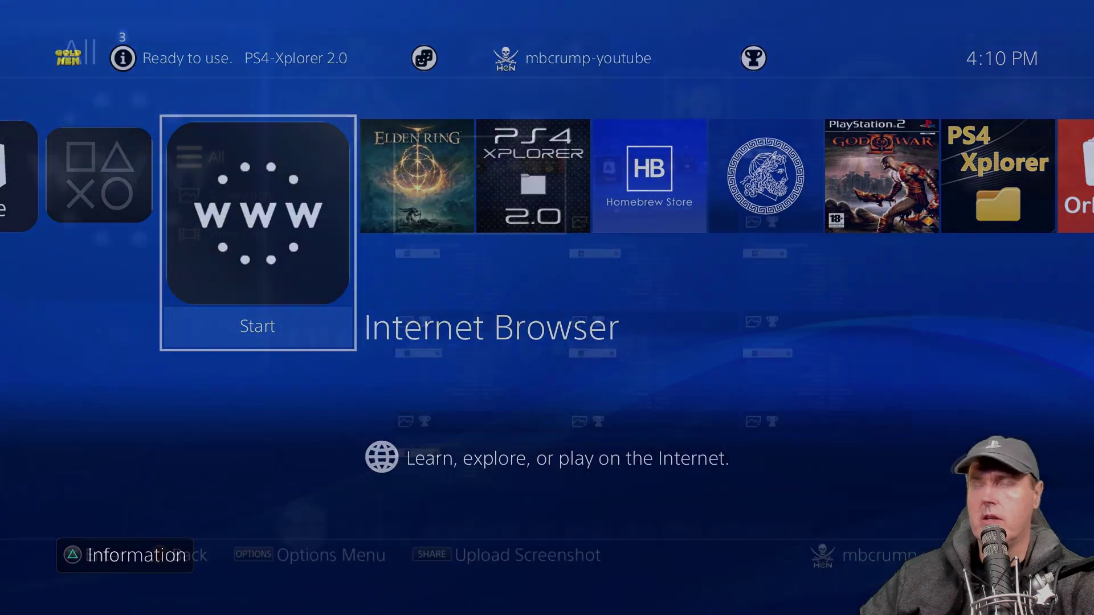
Step: Leave the Capture Gallery and start PS4-Xplorer 2.0 from its home screen tile
key("Escape")
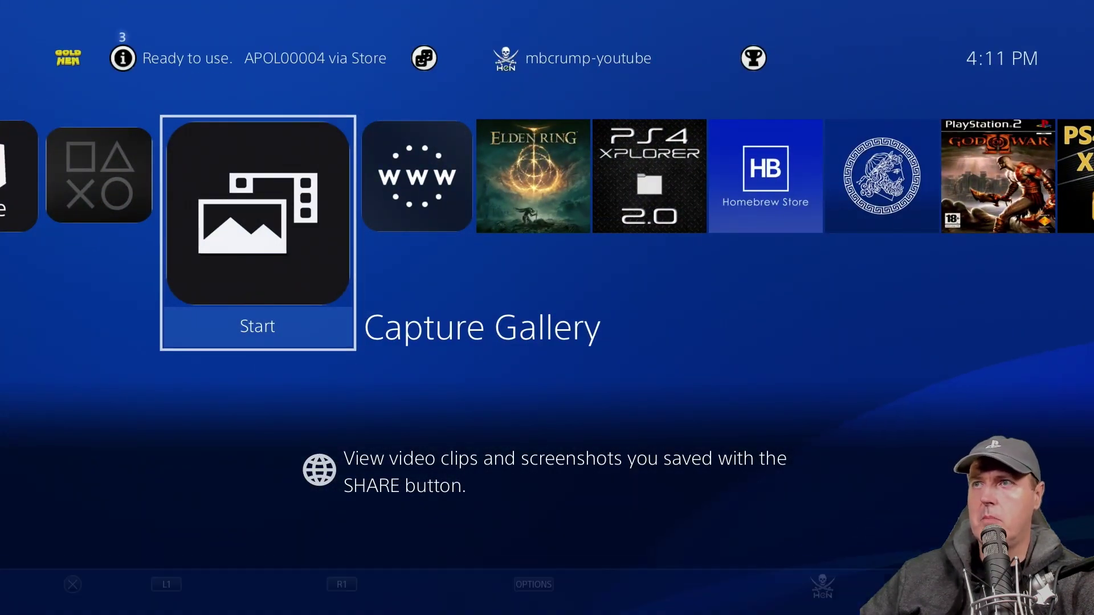
key("Right")
key("Right")
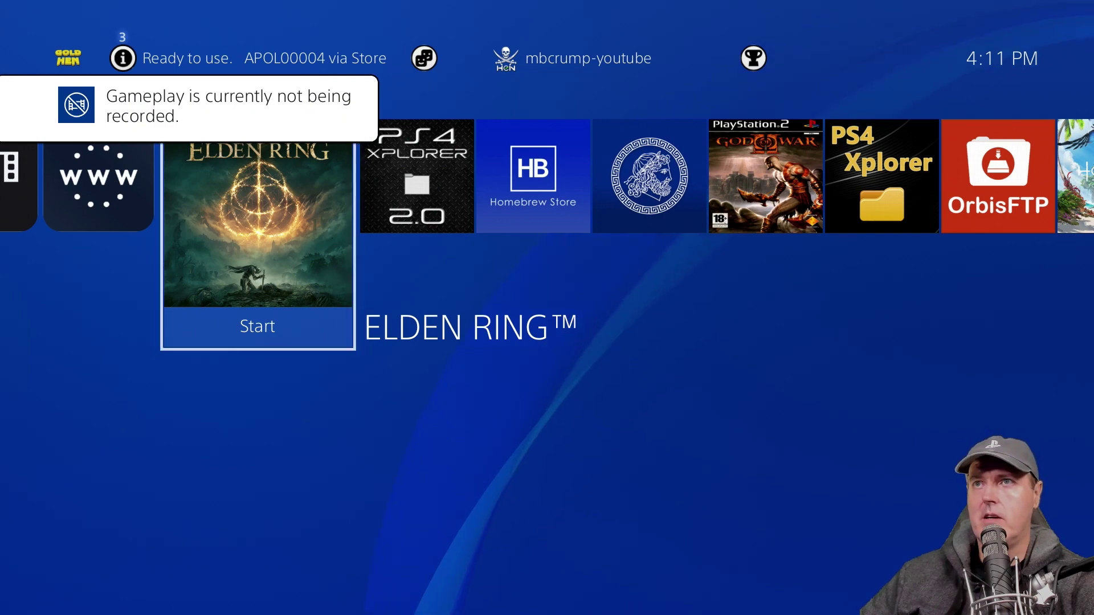
key("Right")
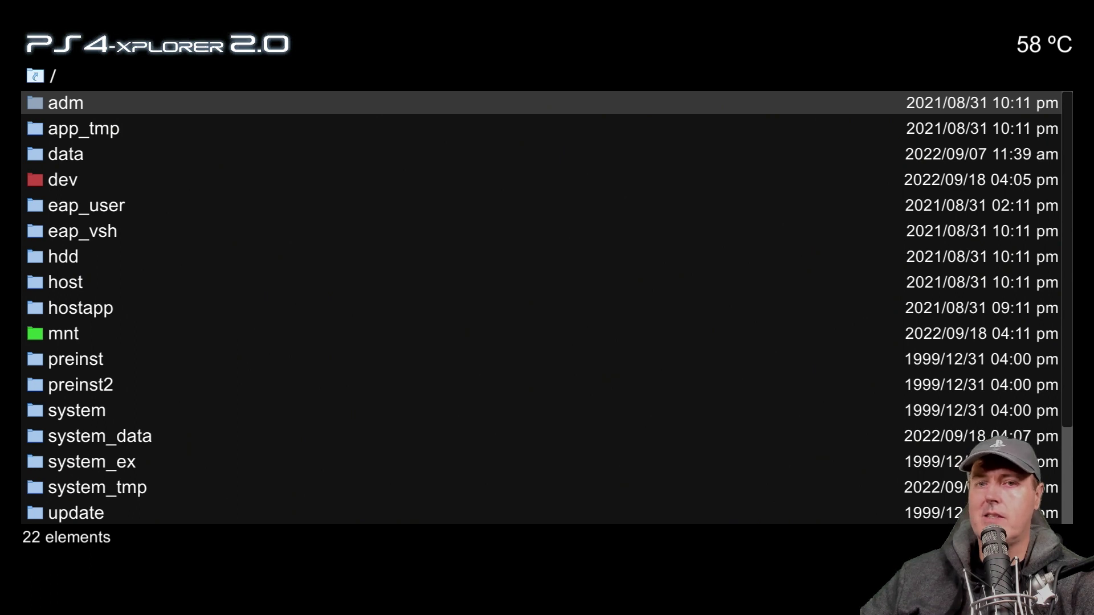
Step: Look inside the app_tmp folder, then return to the root listing
key("Down")
key("Return")
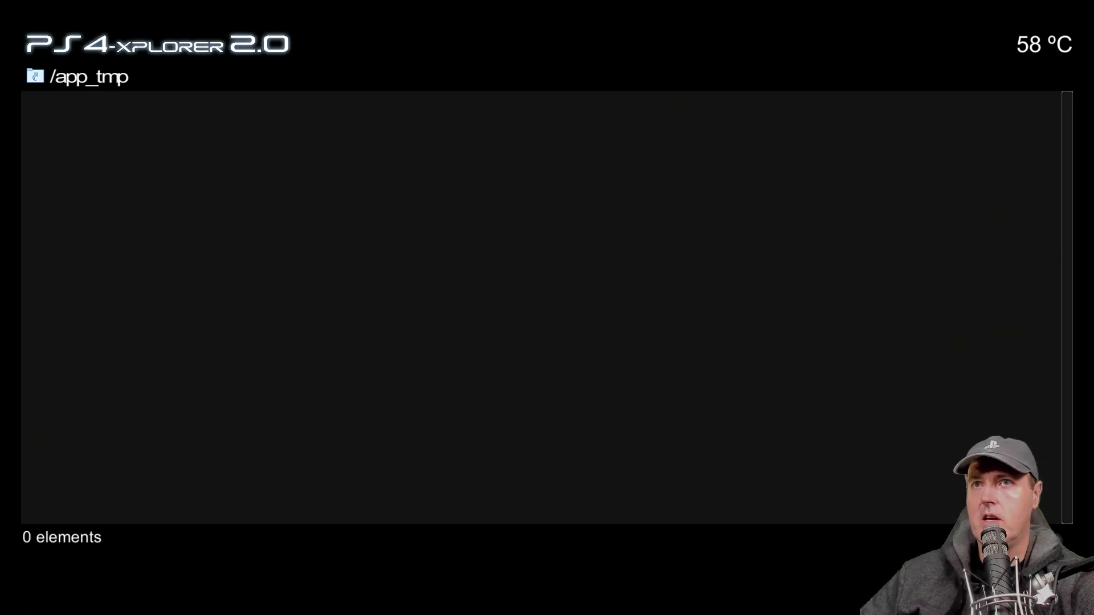
key("BackSpace")
Step: Open data > Xthumbnails, then leave PS4-Xplorer 2.0 for the home screen
key("Down")
key("Down")
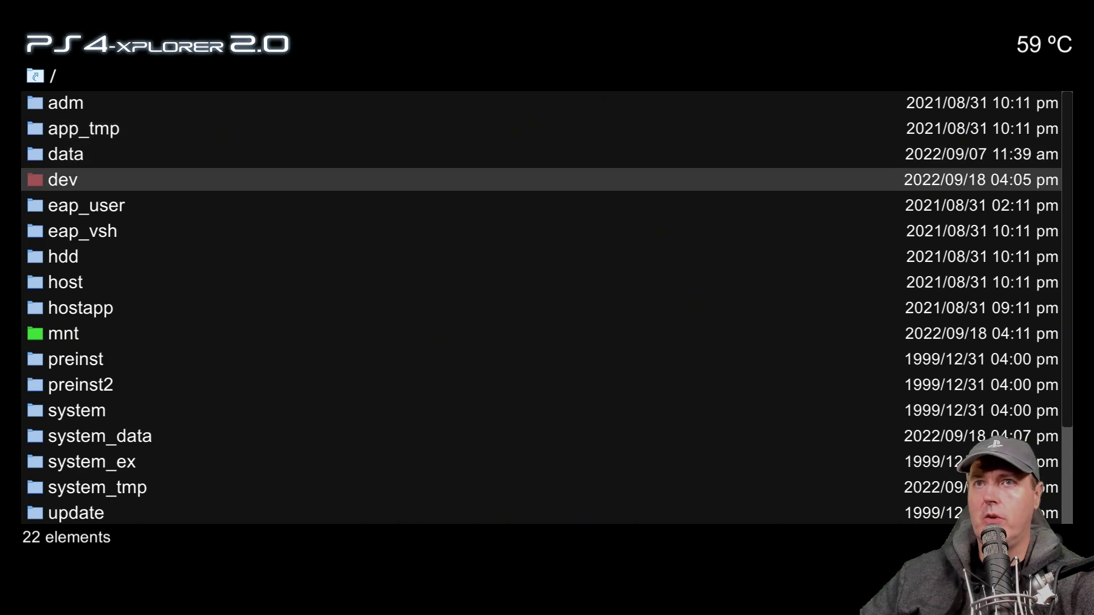
key("Up")
key("Return")
key("Down")
key("Down")
key("Down")
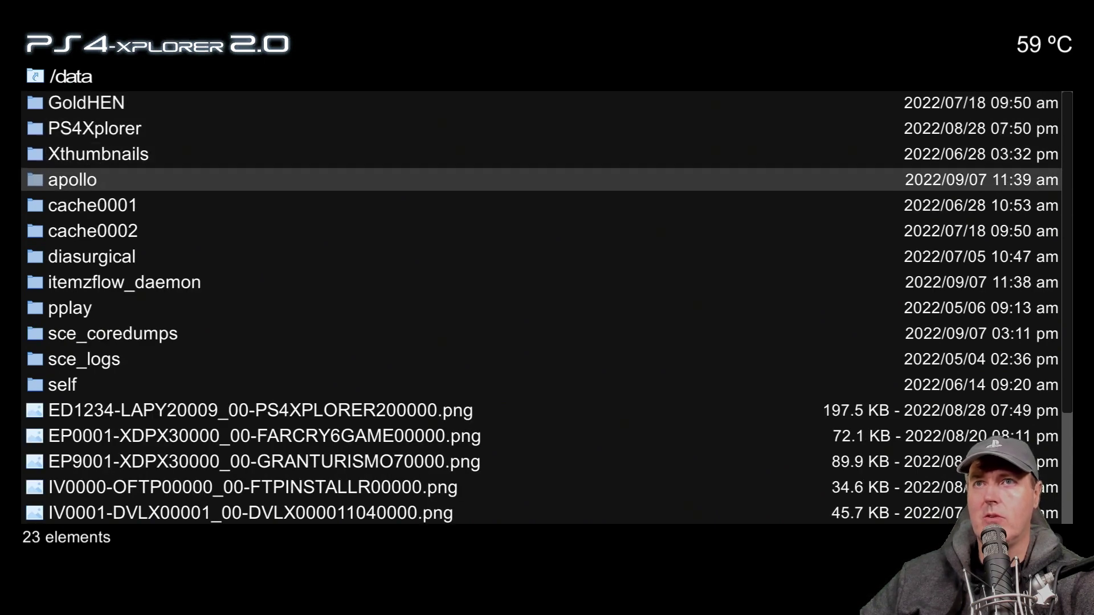
key("Up")
key("Return")
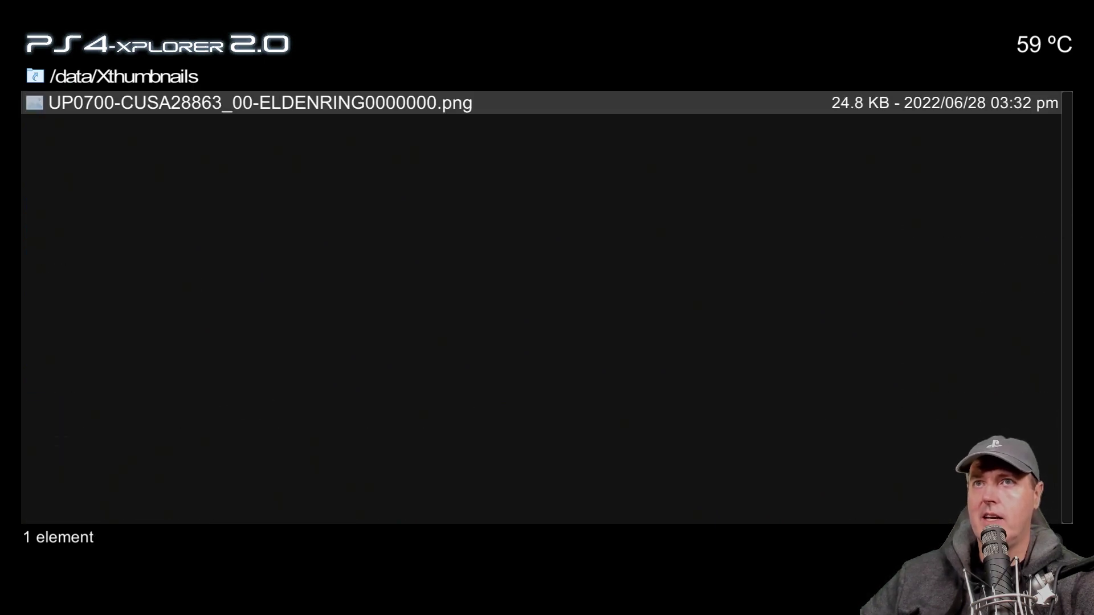
key("super")
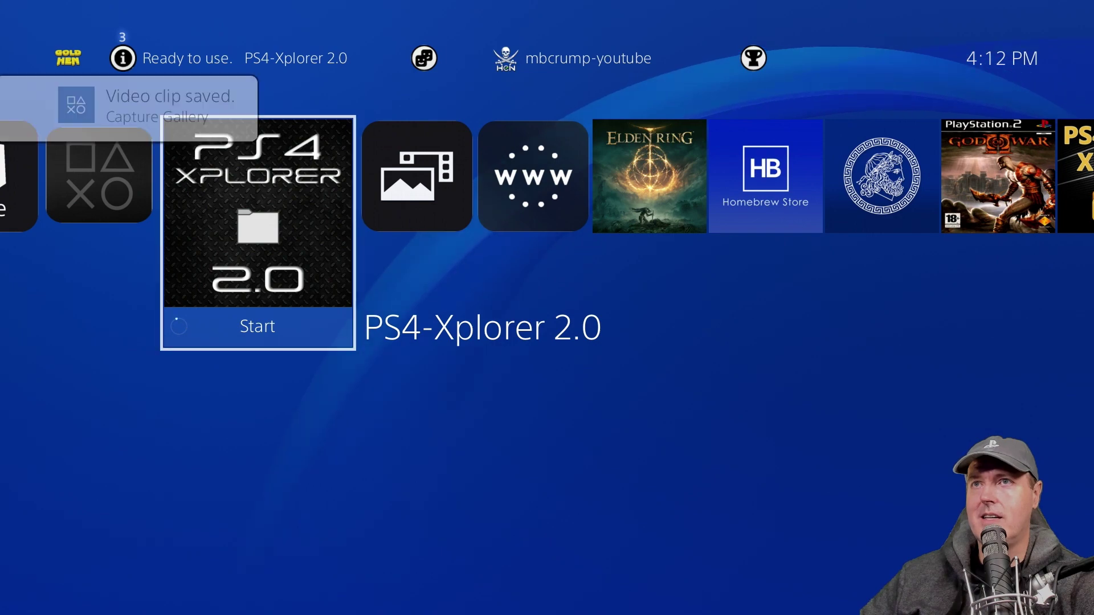
Step: Open the Capture Gallery's PS4-Xplorer 2.0 folder, filter to Video Clips, and play the 00:15 clip
key("Right")
key("Return")
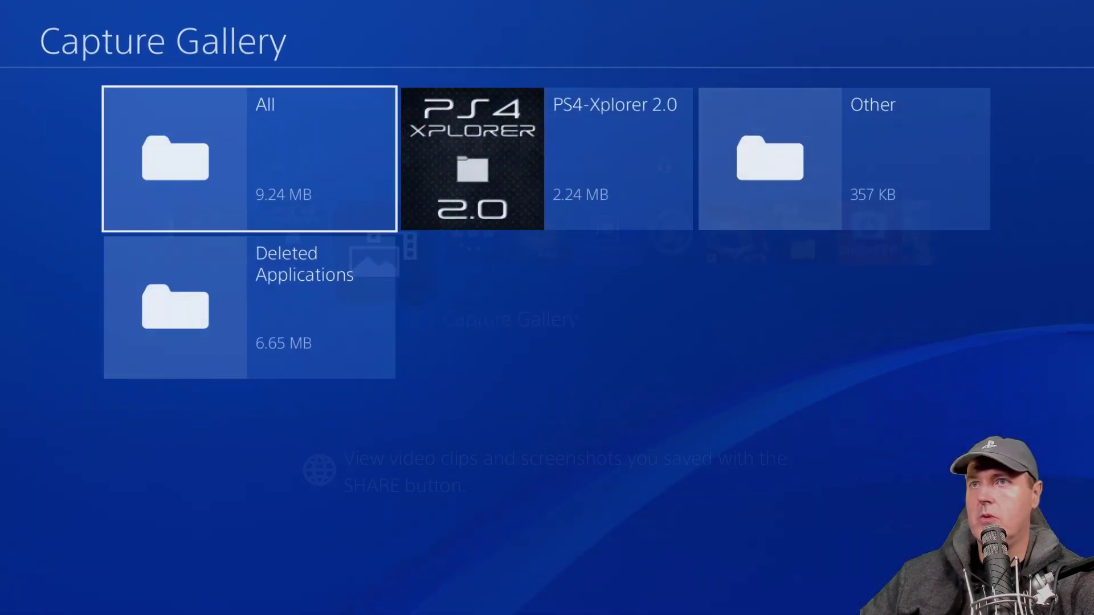
key("Right")
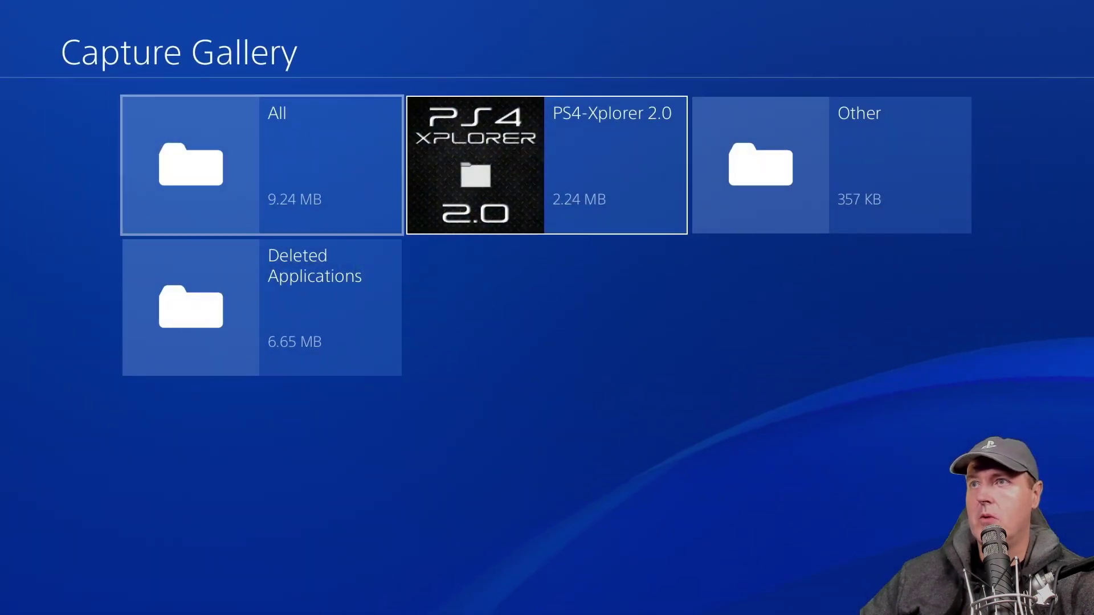
key("Return")
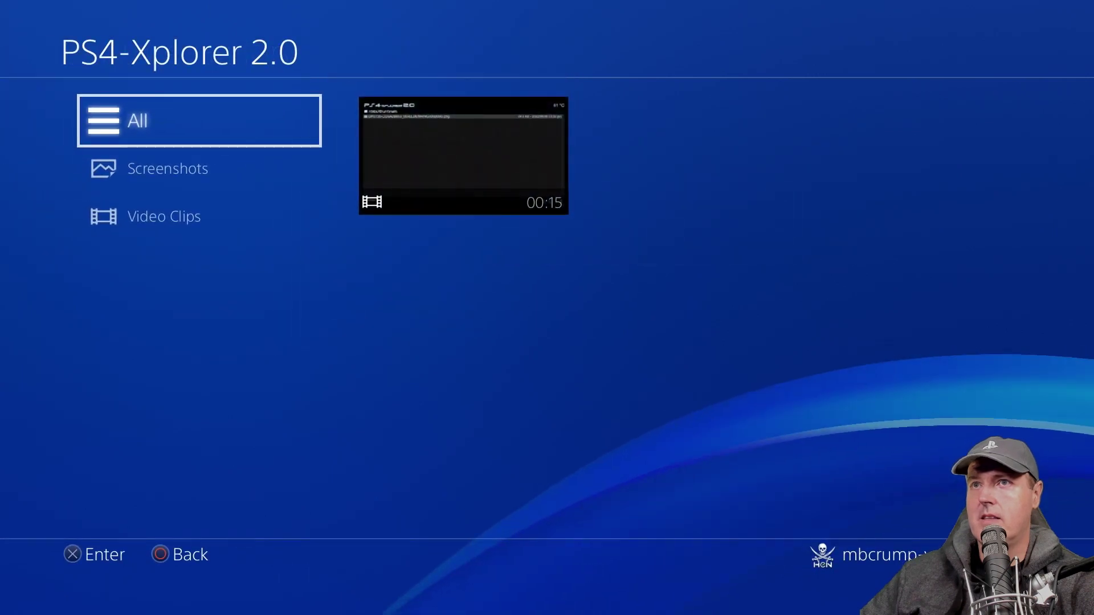
key("Down")
key("Down")
key("Right")
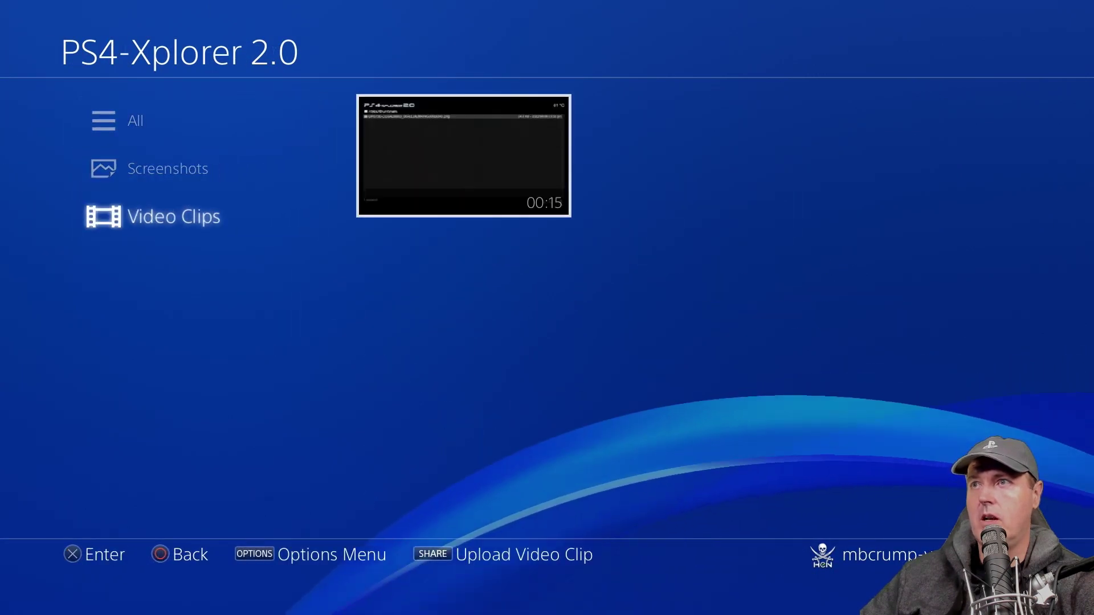
key("Return")
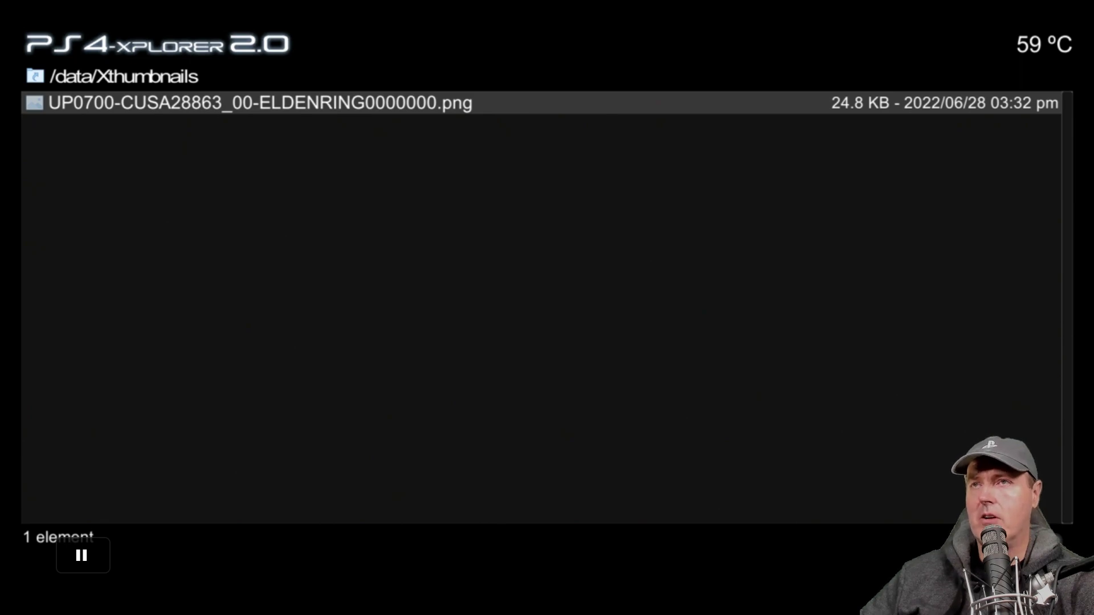
Step: Stop the clip, exit to the home screen, and briefly open and close the Share menu
key("Escape")
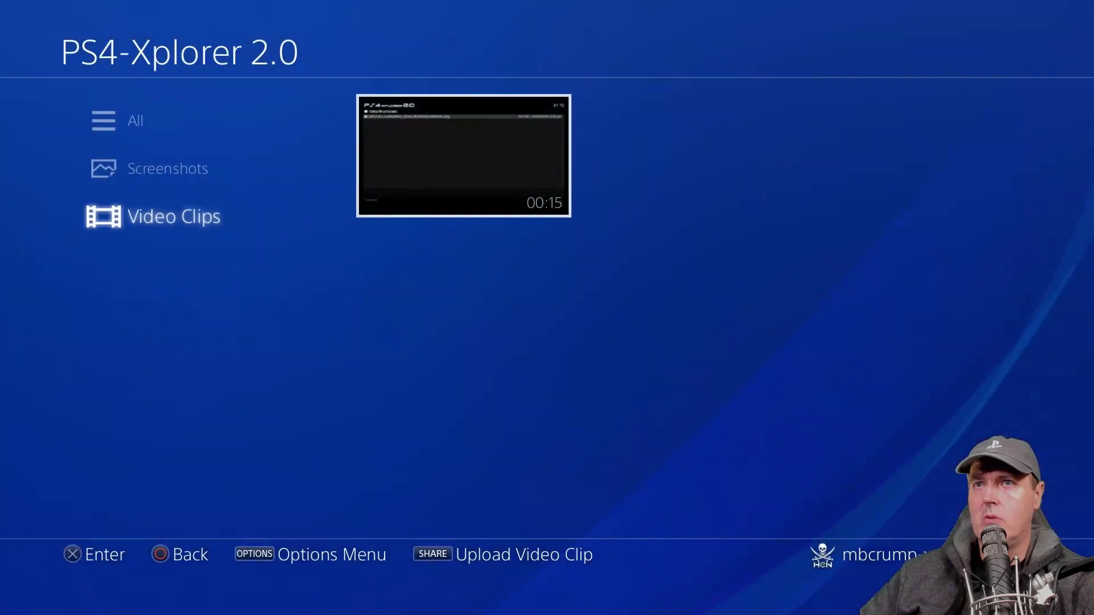
key("Escape")
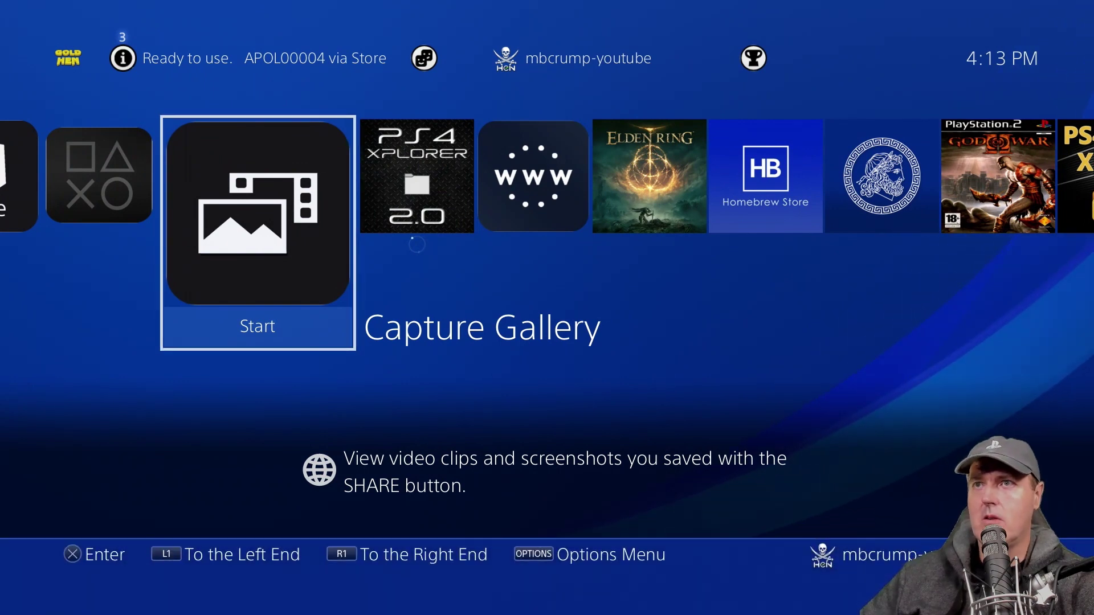
key("F1")
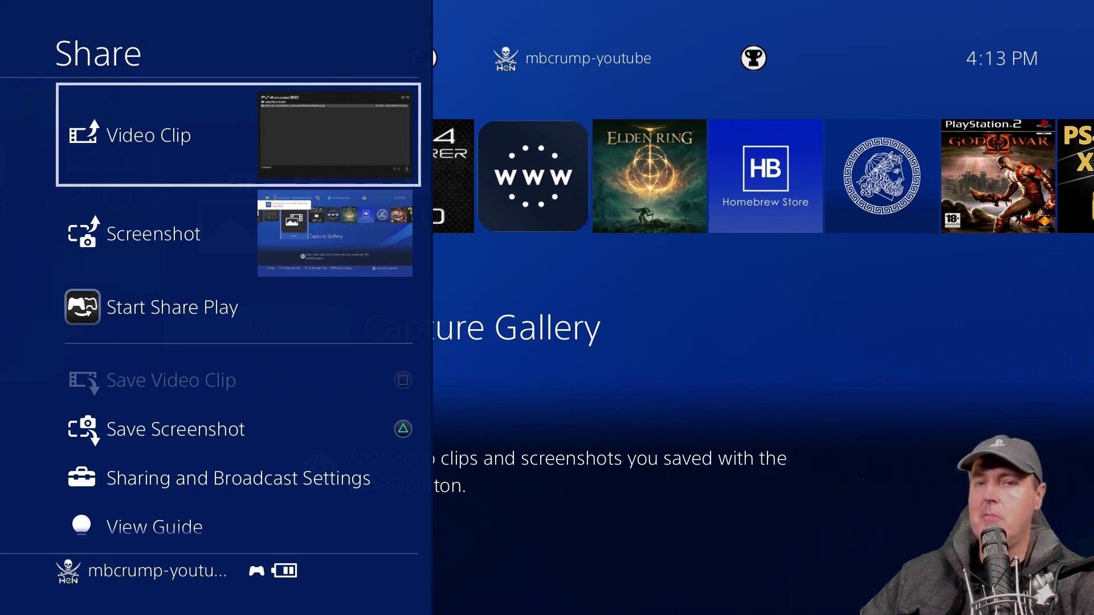
key("Escape")
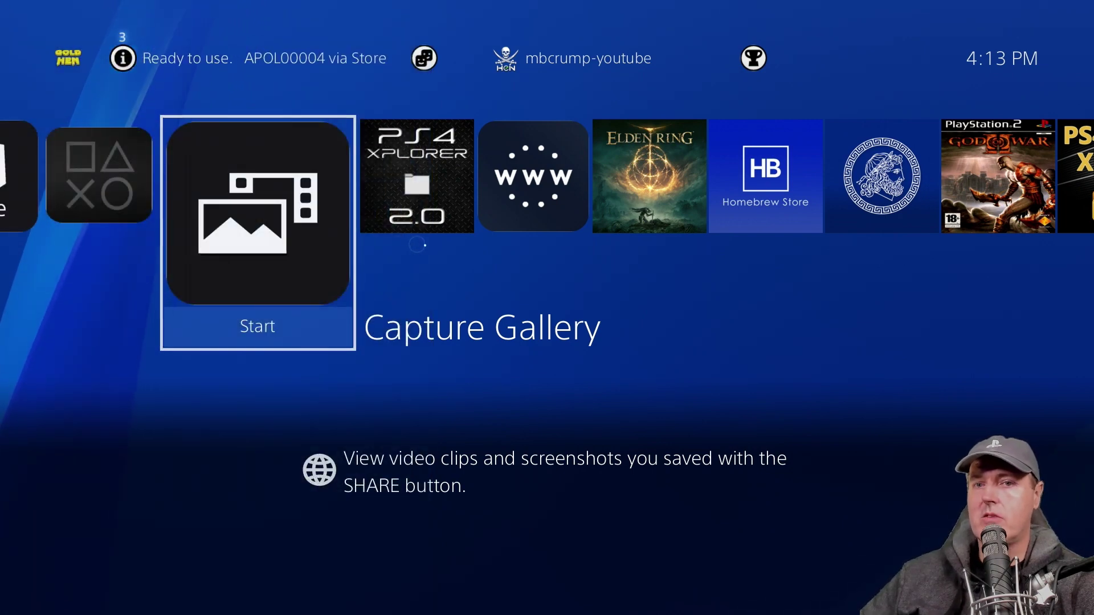
key("Right")
Step: In Settings > GoldHEN > Servers Settings, confirm FTP on port 2121 is enabled, then return home
key("Up")
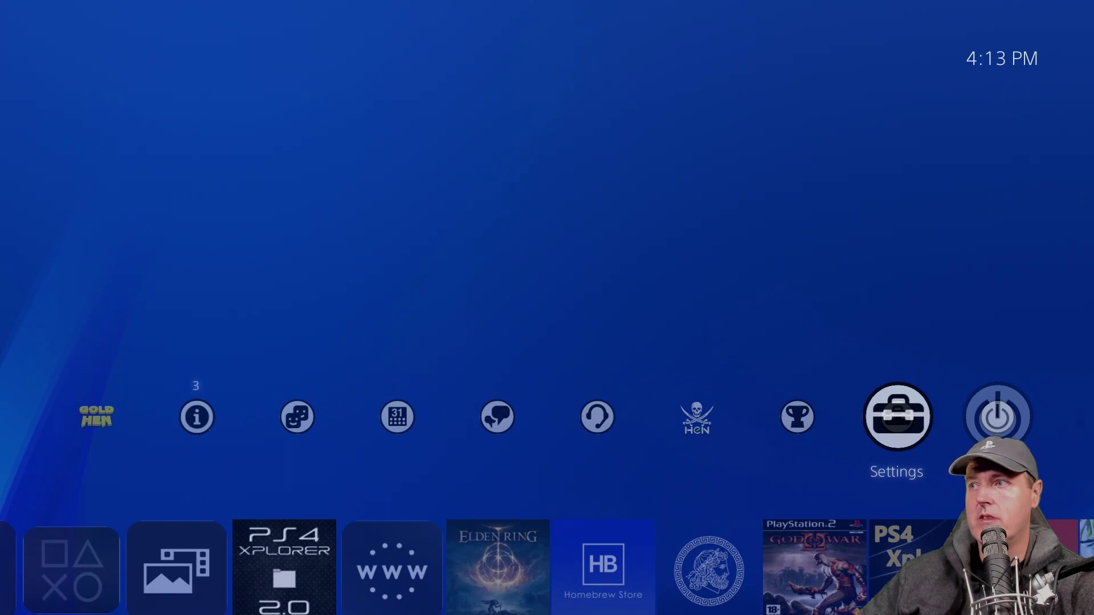
key("Return")
key("Up")
key("Up")
key("Up")
key("Up")
key("Return")
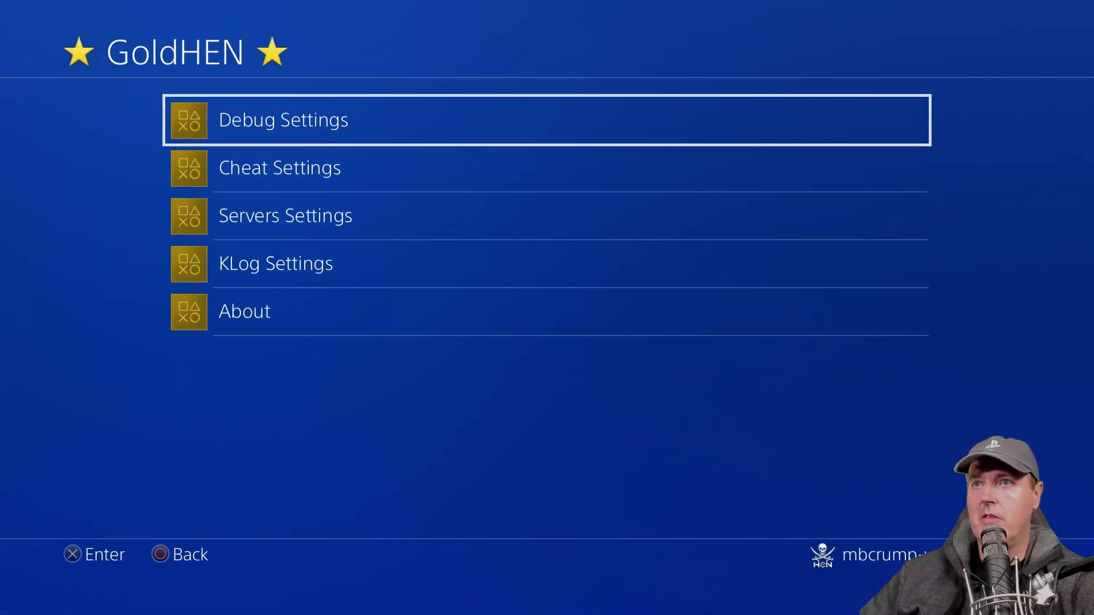
key("Return")
key("Escape")
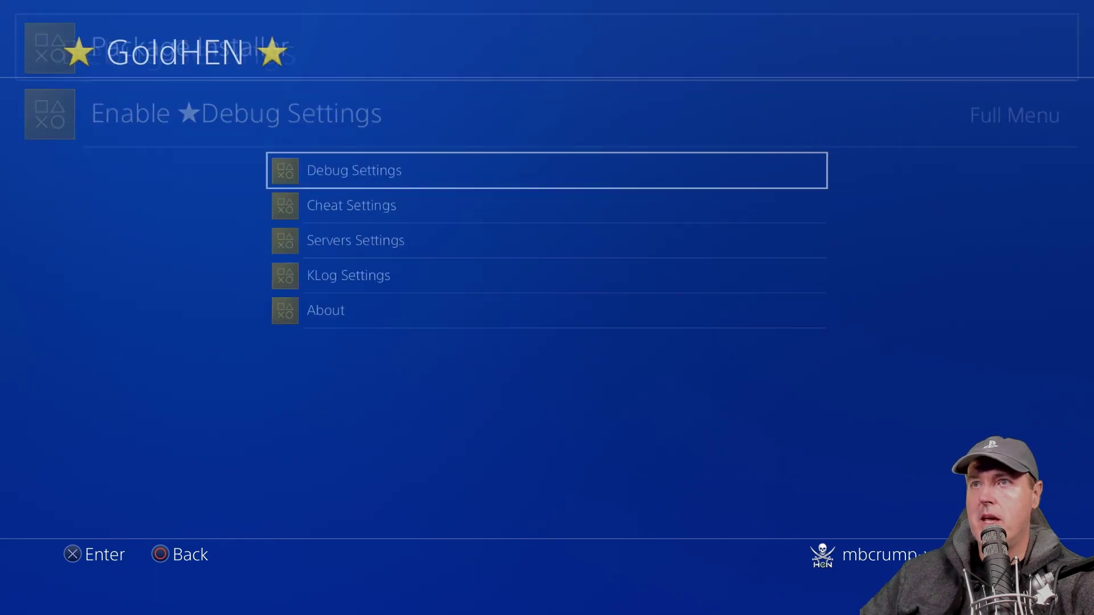
key("Down")
key("Down")
key("Return")
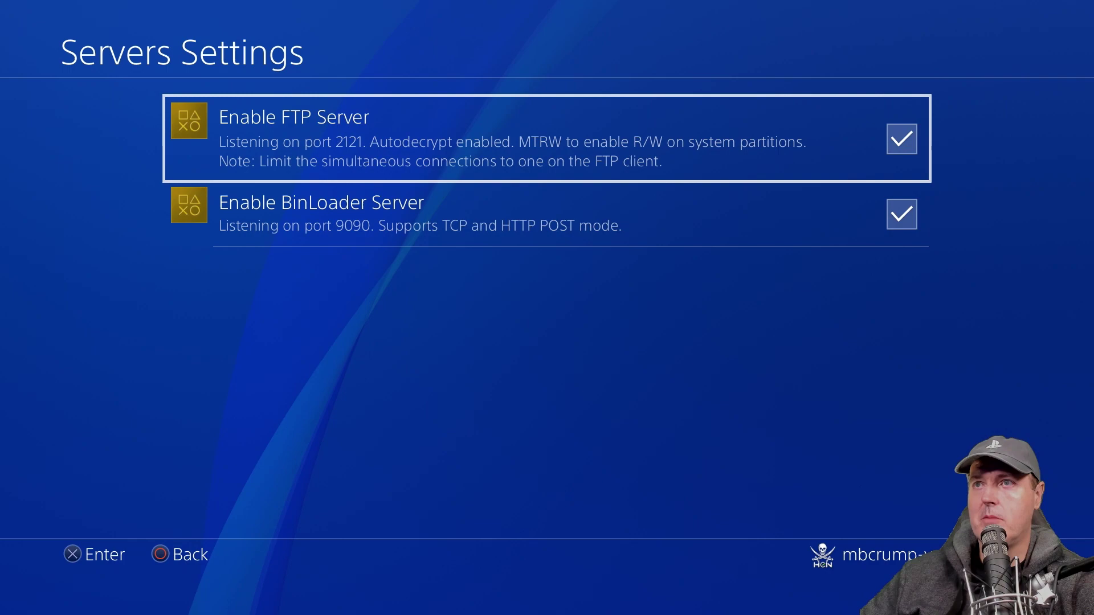
key("Escape")
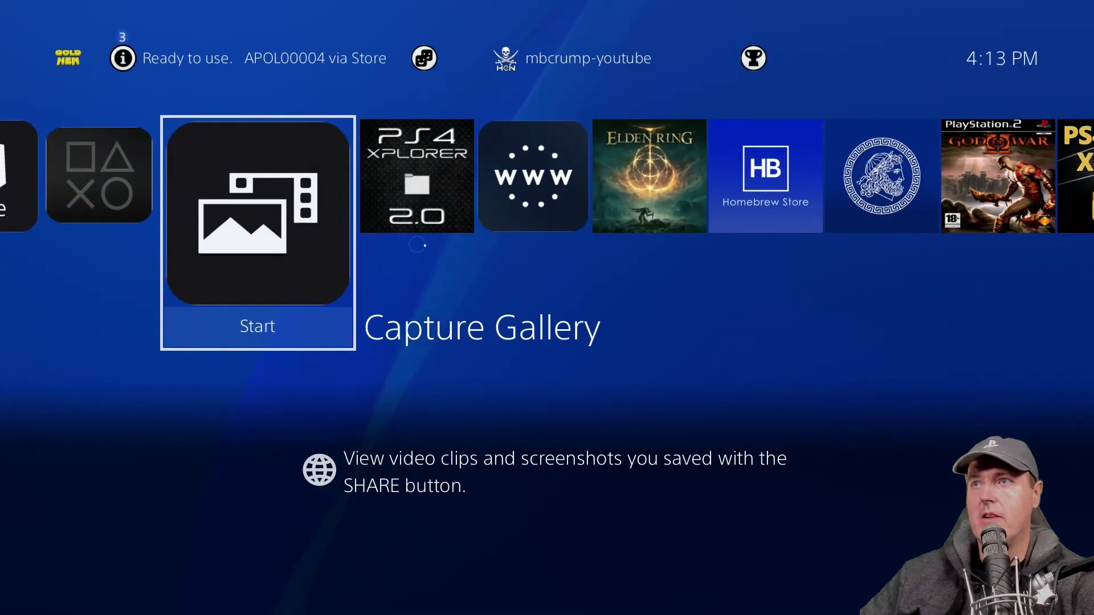
Step: Launch PS4-Xplorer 2.0 and browse from the root listing into /user/av_contents
key("Right")
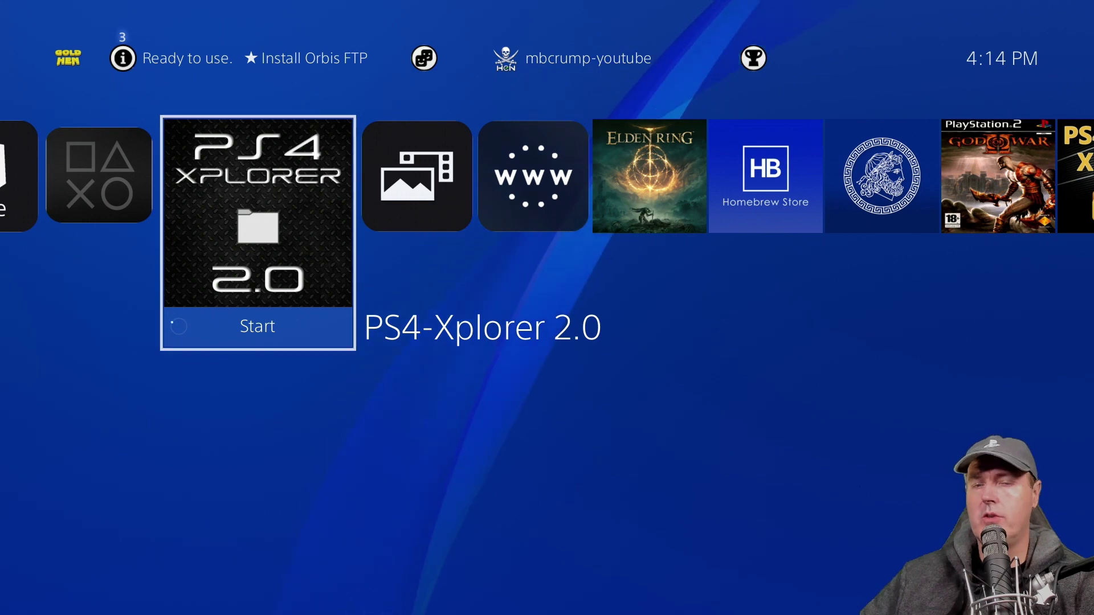
key("Return")
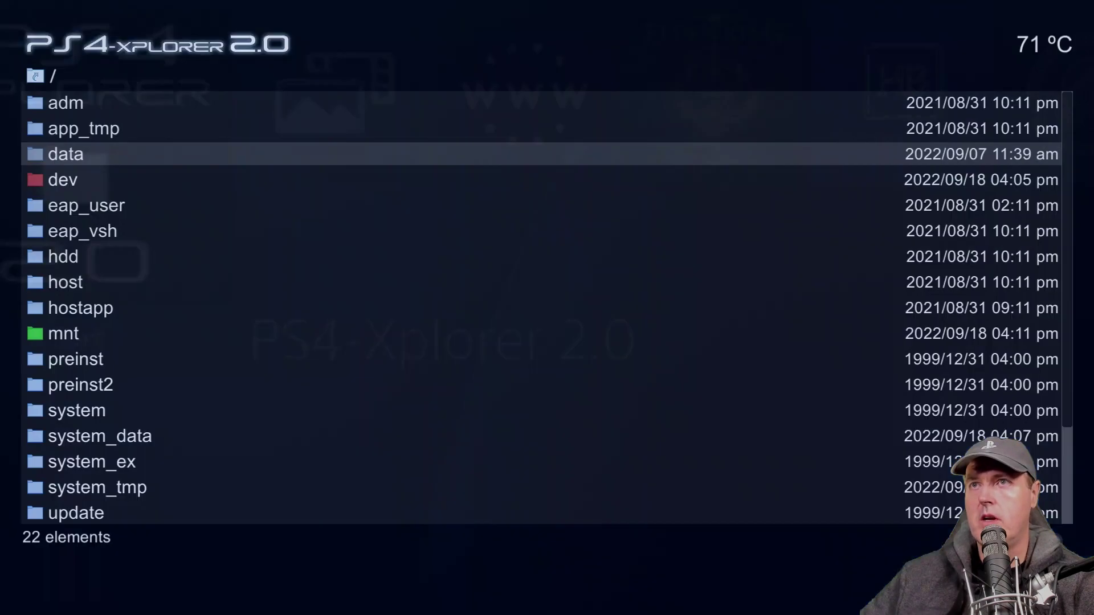
key("Up")
key("Up")
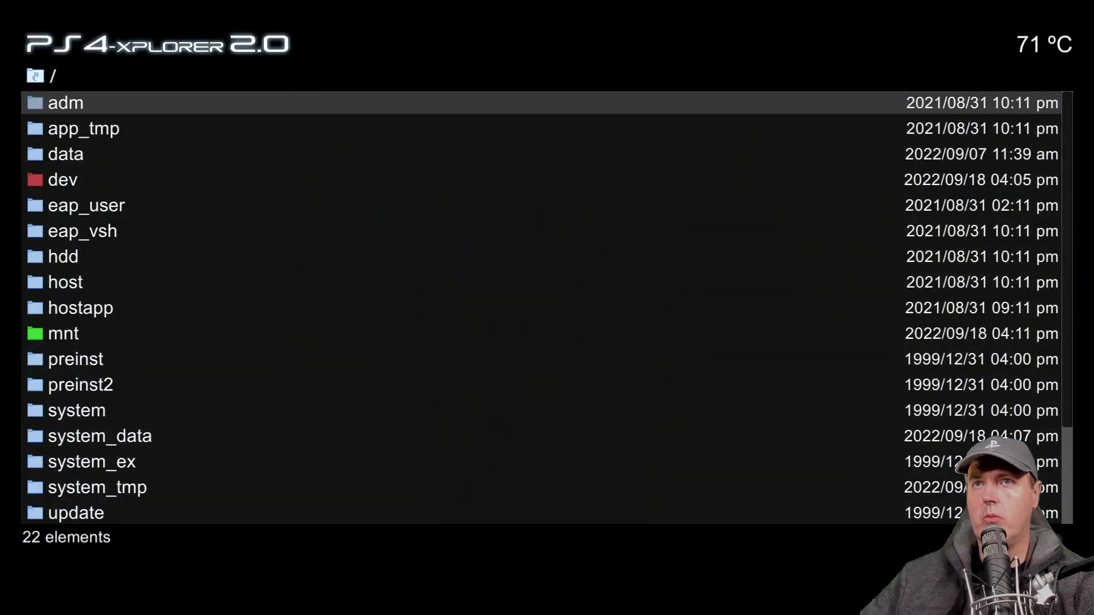
key("Down")
key("Down")
key("Down")
key("Down")
key("Down")
key("Down")
key("Down")
key("Down")
key("Down")
key("Down")
key("Down")
key("Down")
key("Down")
key("Down")
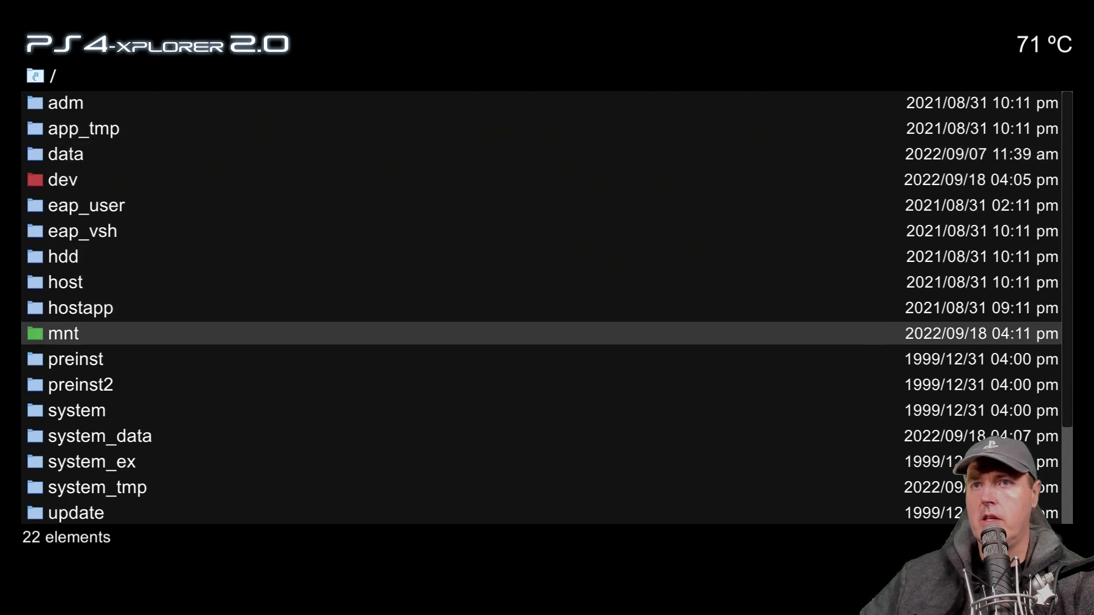
key("Down")
key("Down")
key("Down")
key("Down")
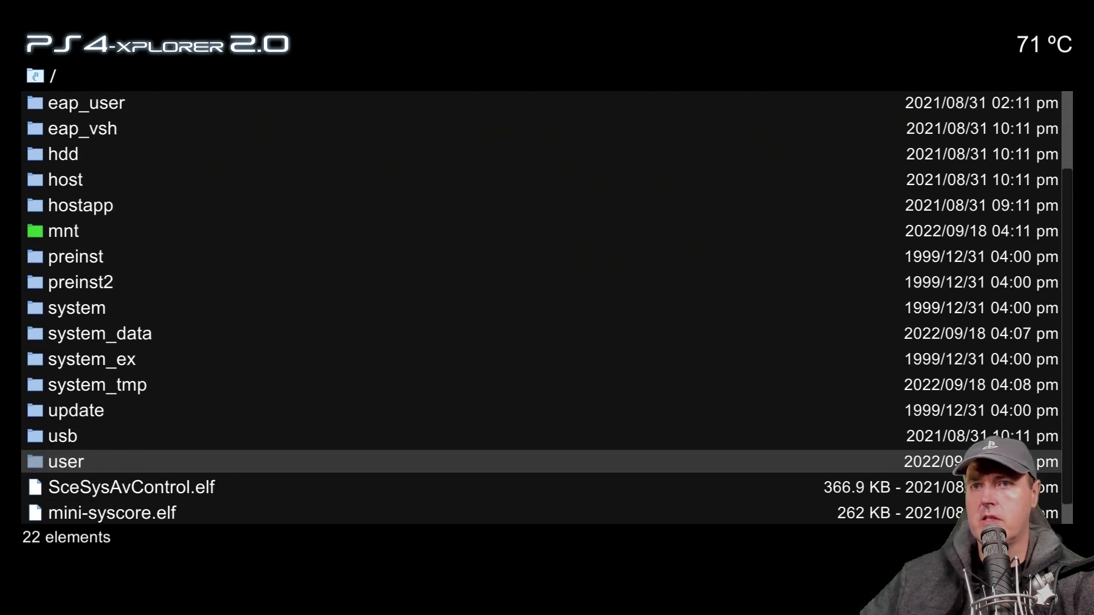
key("Return")
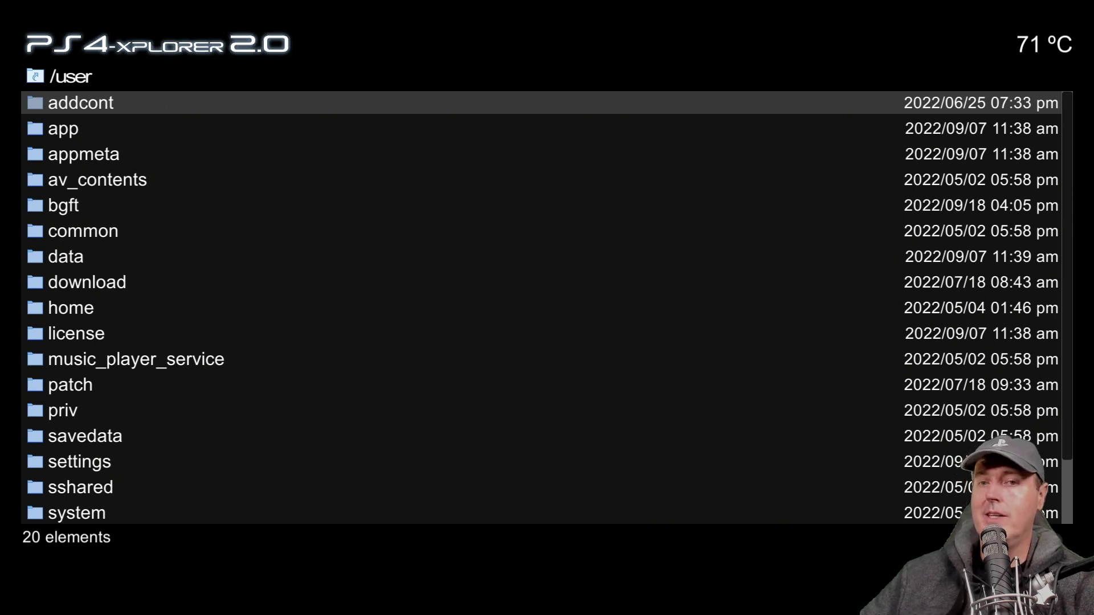
key("Down")
key("Down")
key("Down")
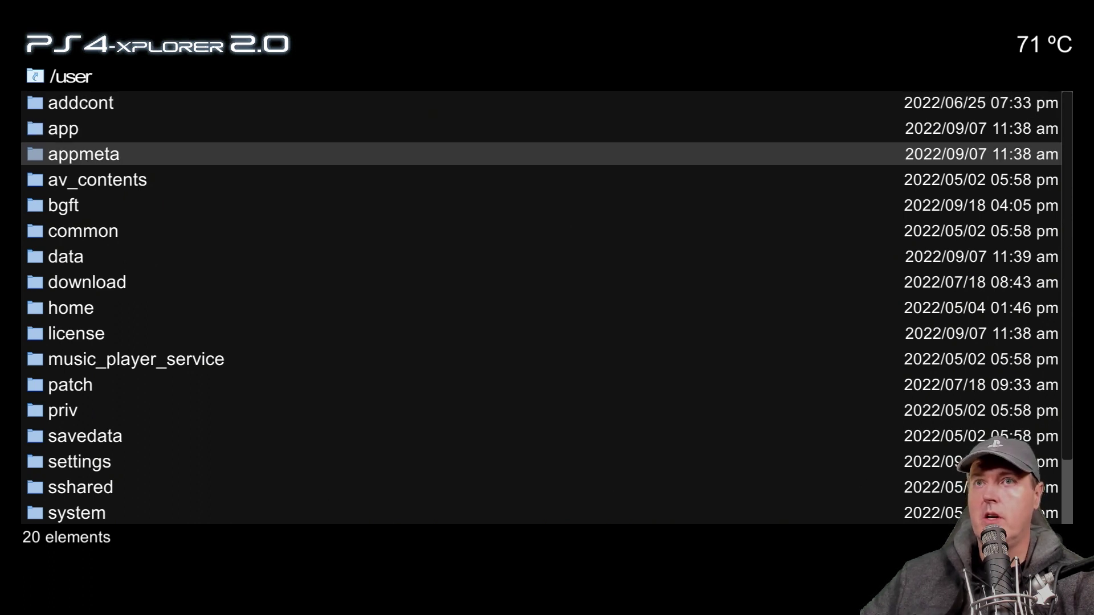
key("Return")
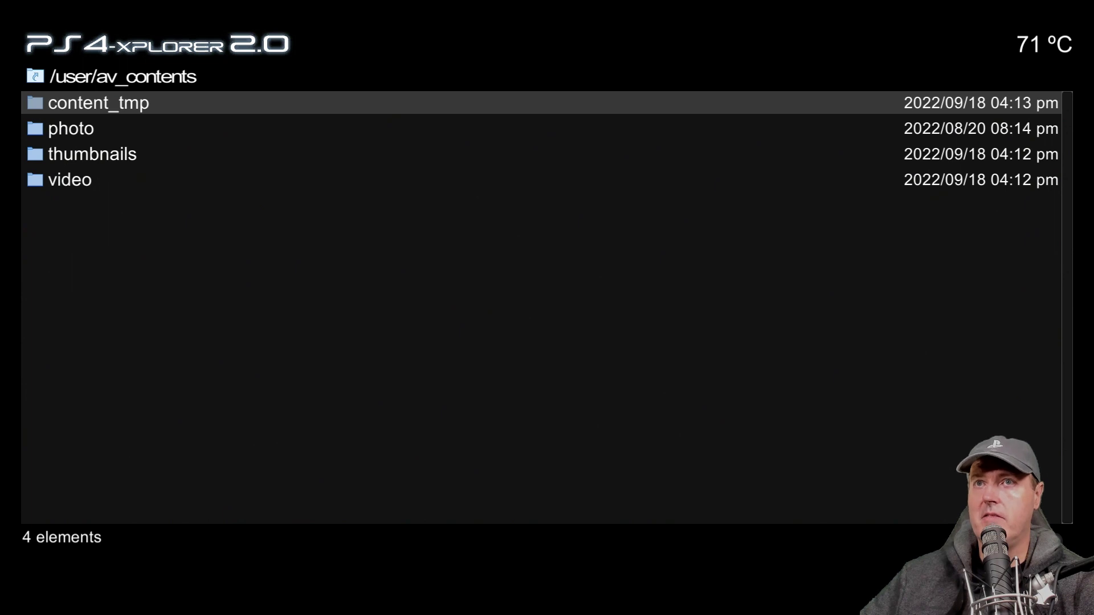
Step: Open photo > NPXS20001 > NPXS20001 > 19b and select its screenshot jpg
key("Down")
key("Return")
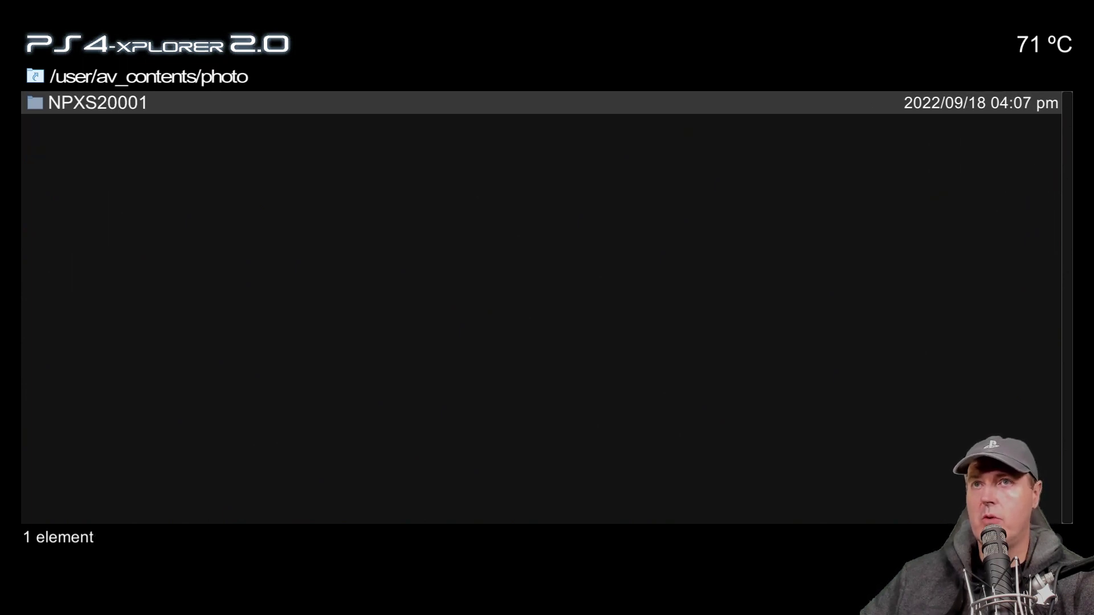
key("Return")
key("Return")
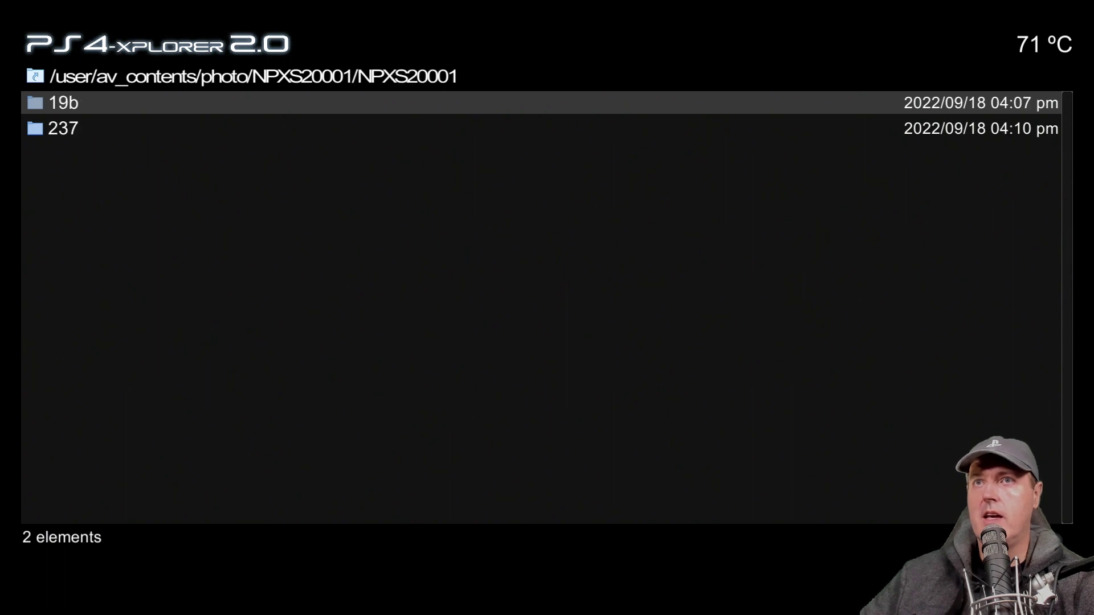
key("Return")
key("Down")
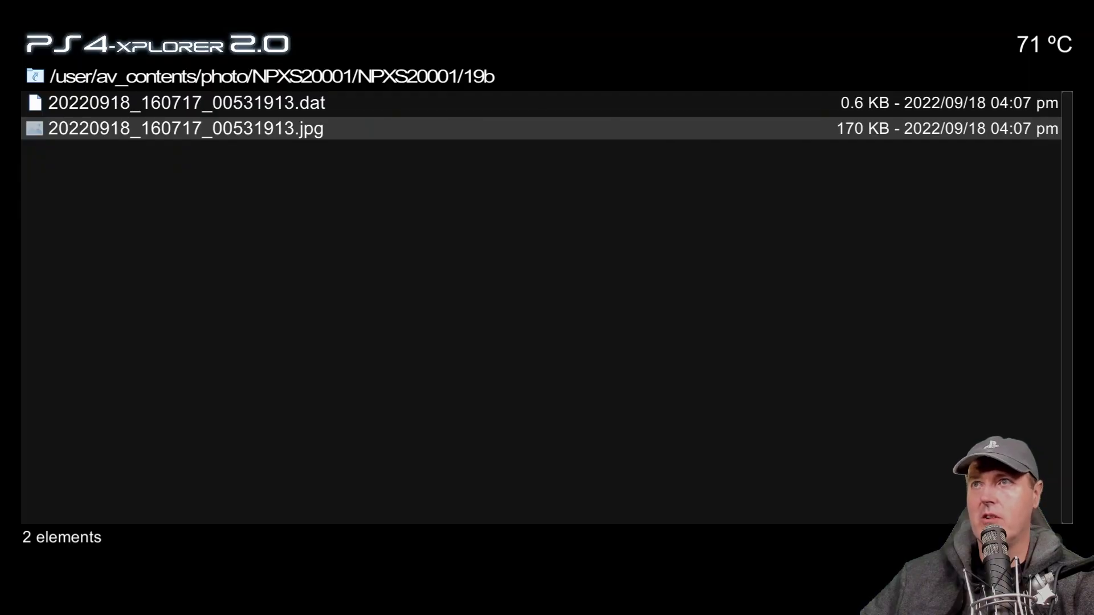
Step: Go back and open folder 237 to select its screenshot jpg
key("Escape")
key("Down")
key("Return")
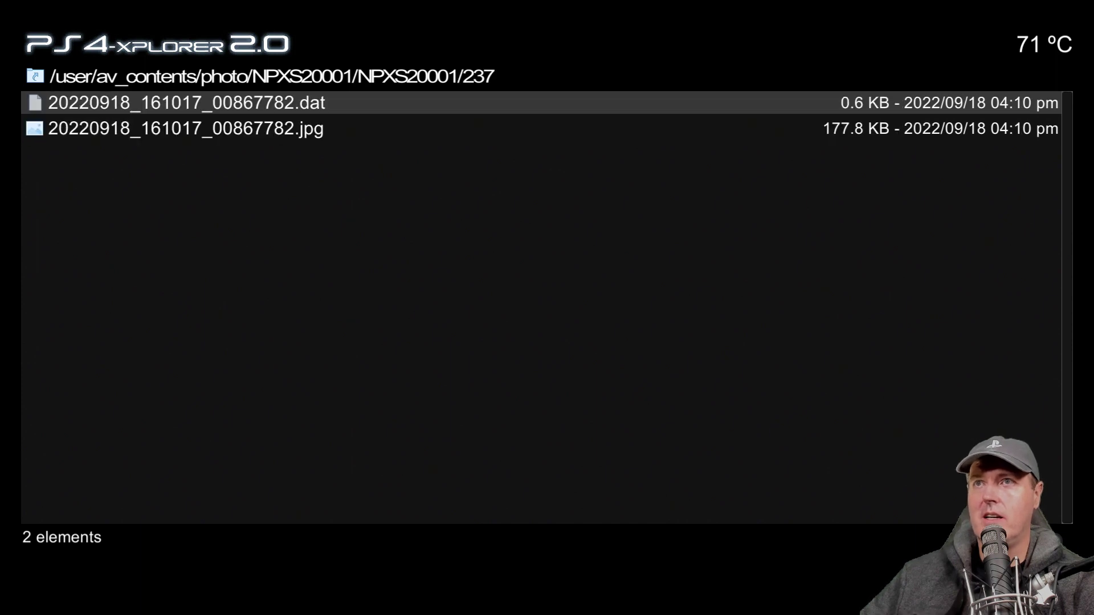
key("Down")
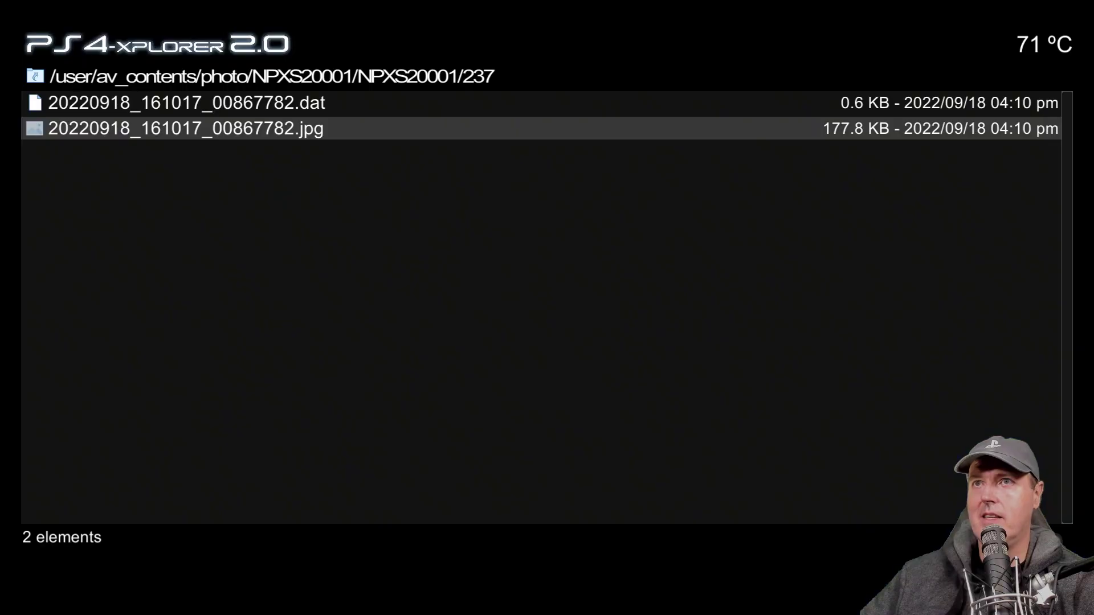
Step: Back out to av_contents and preview the 12.6 KB 19b thumbnail under thumbnails/photo
key("Escape")
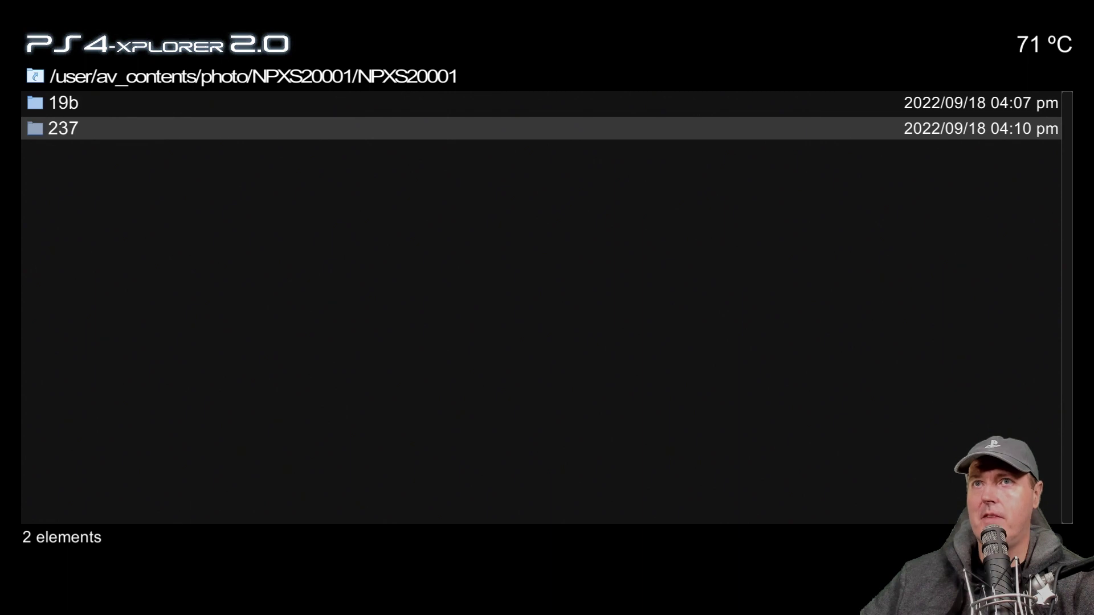
key("Escape")
key("Escape")
key("Escape")
key("Down")
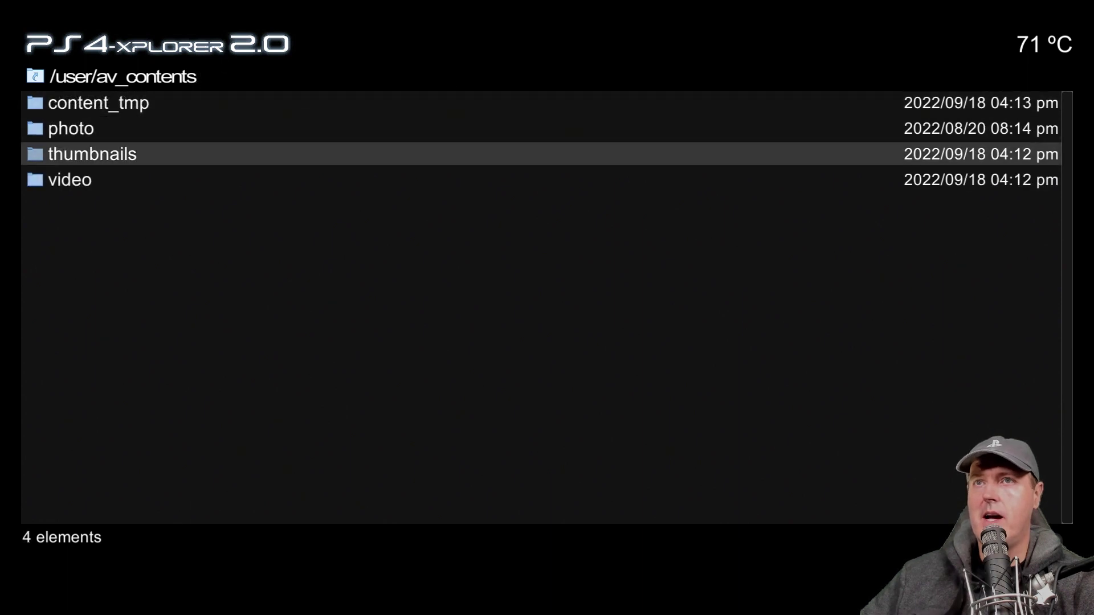
key("Return")
key("Return")
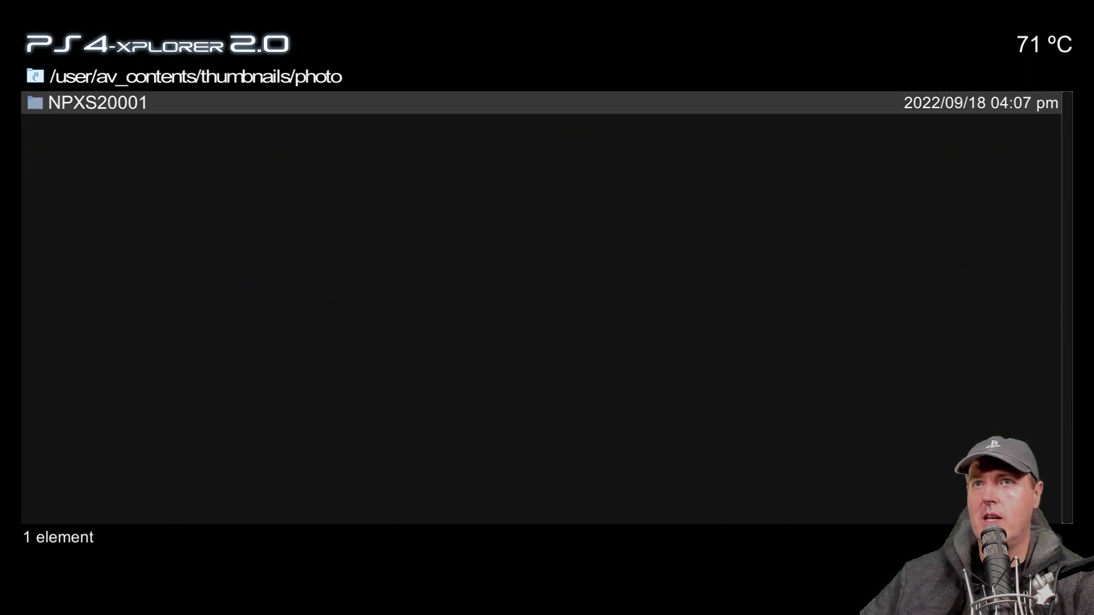
key("Return")
key("Return")
key("Return")
key("Return")
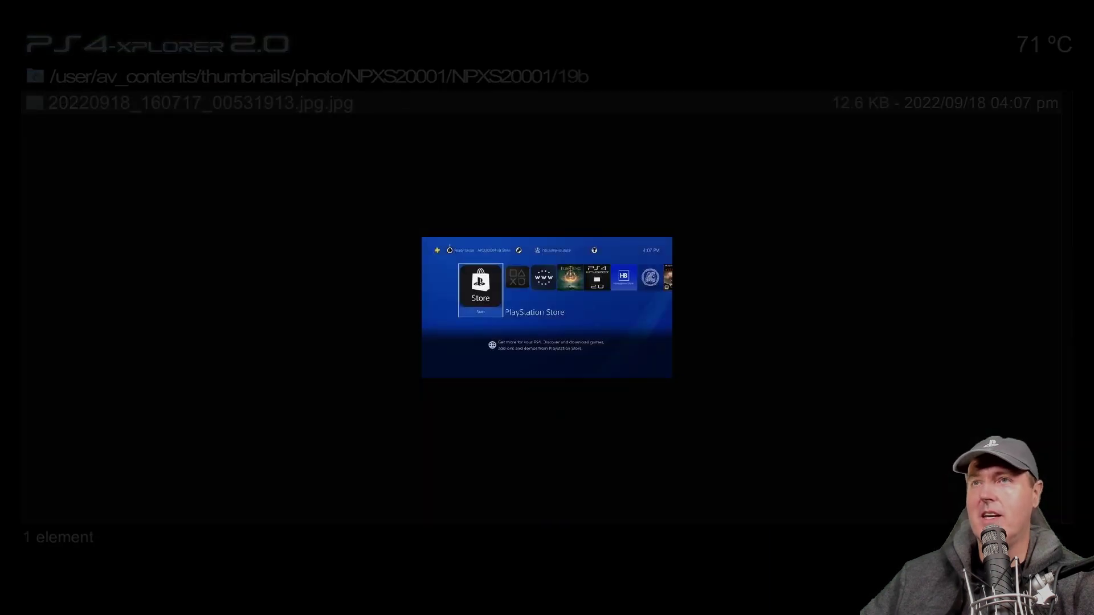
key("Escape")
Step: Preview the 13 KB thumbnail jpg in folder 237
key("BackSpace")
key("Down")
key("Return")
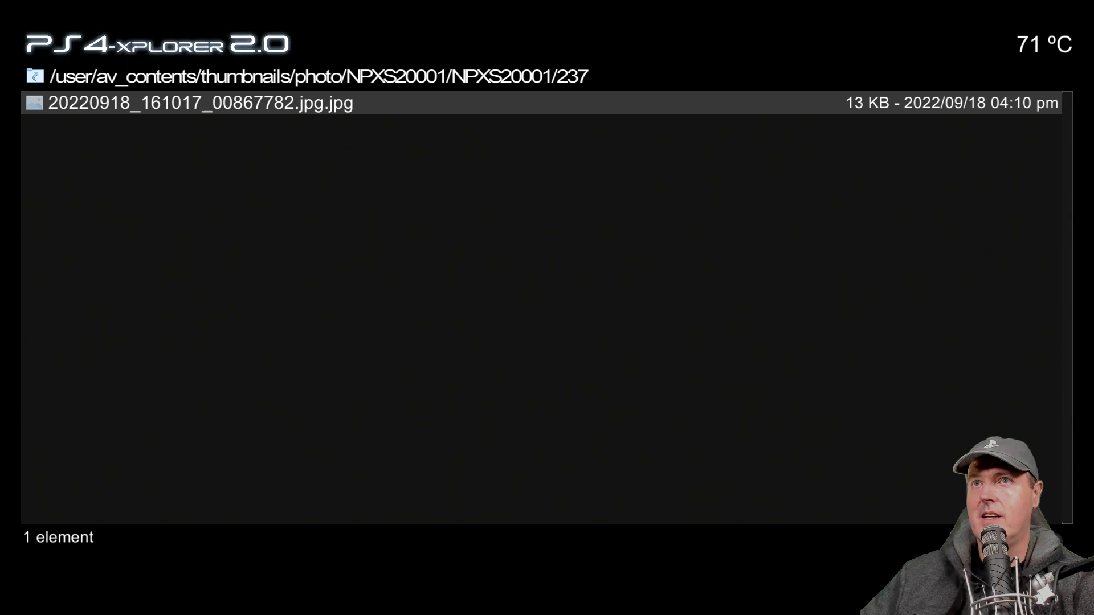
key("Return")
key("Escape")
Step: Climb back up through the thumbnail folders to /user/av_contents
key("BackSpace")
key("BackSpace")
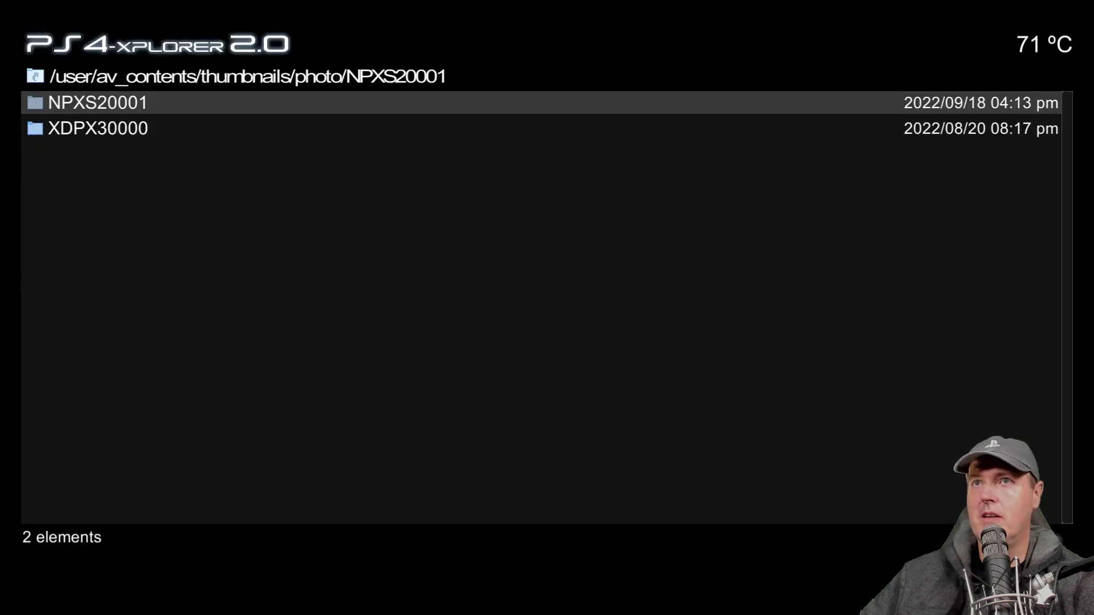
key("BackSpace")
key("Down")
key("BackSpace")
key("Down")
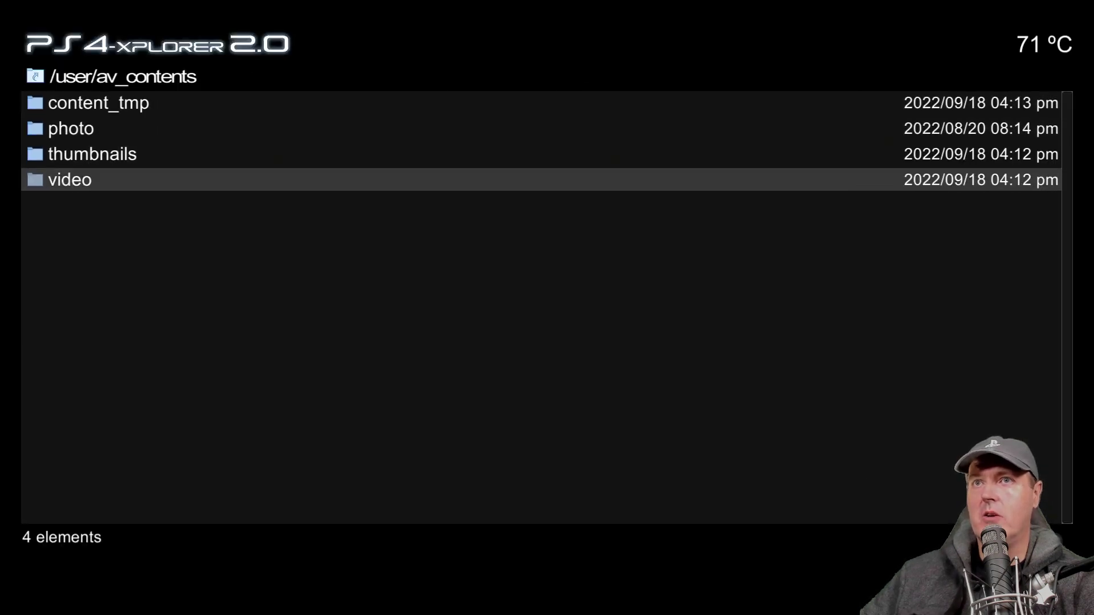
Step: Open video > NPXS20001 > LAPY20009 > 014 and play the recorded MP4 clip
key("Return")
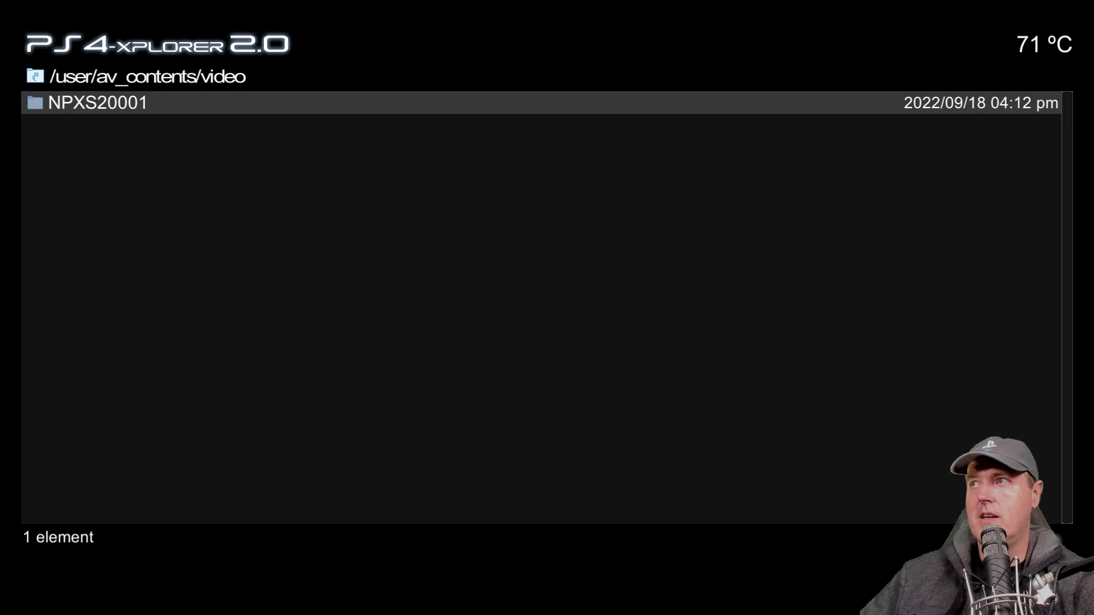
key("Return")
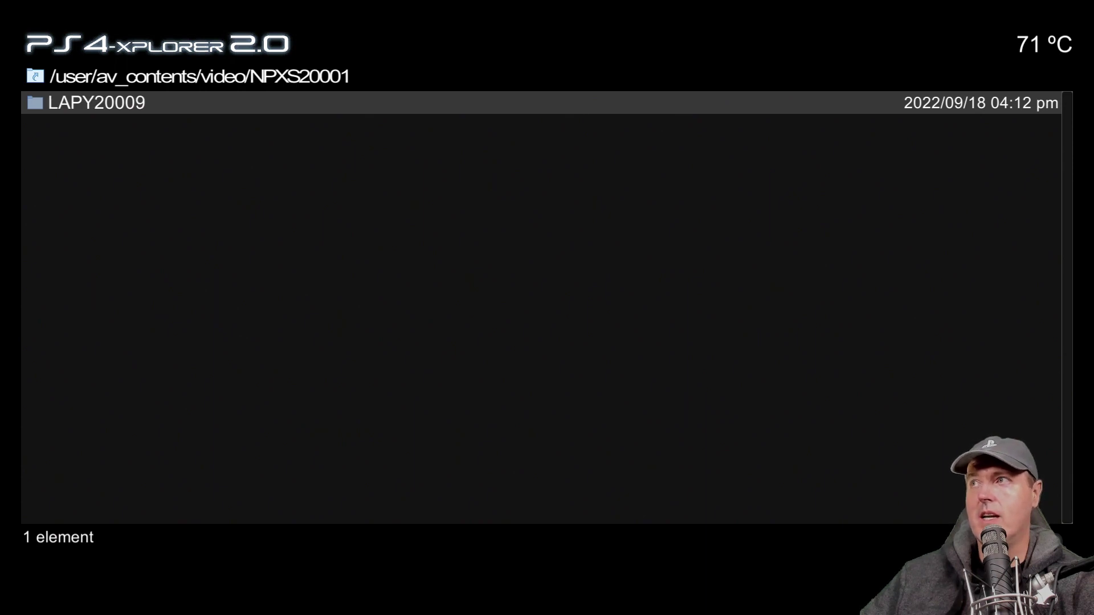
key("Return")
key("Return")
key("Down")
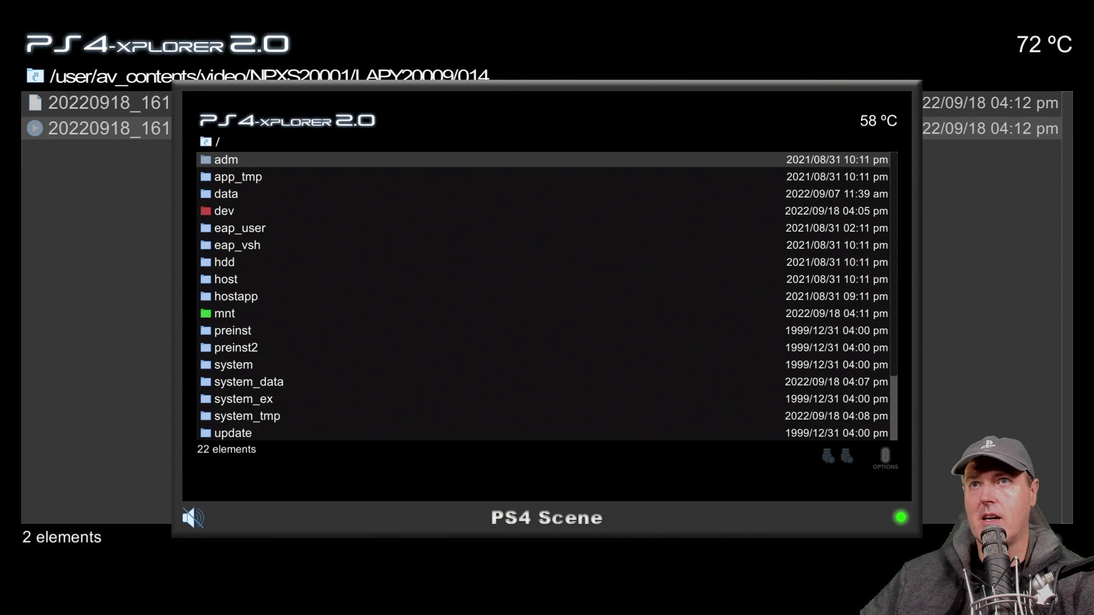
key("Down")
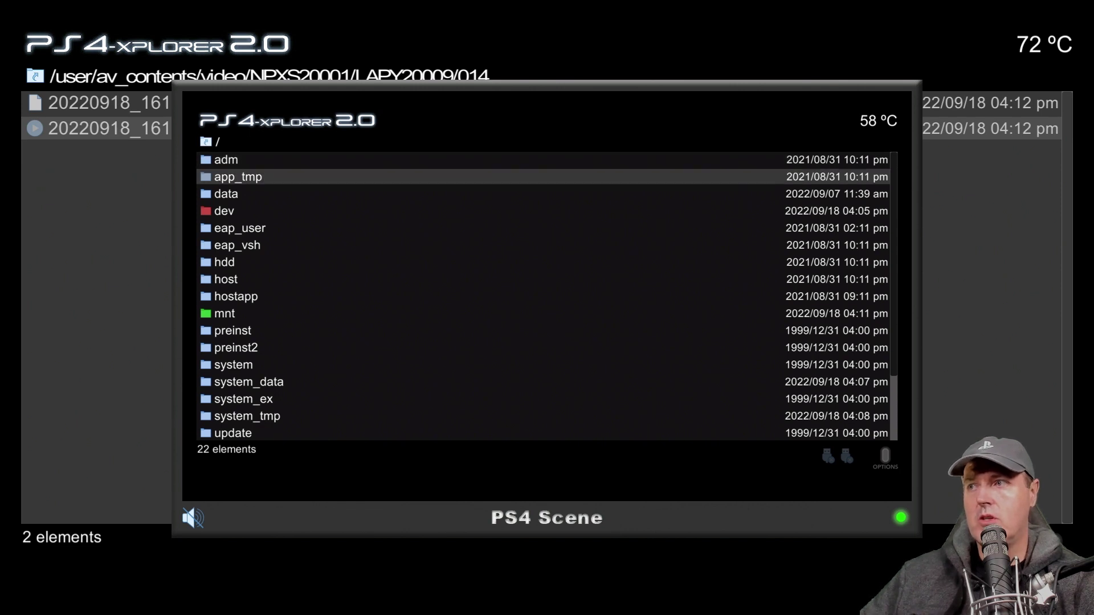
key("Return")
key("BackSpace")
key("Down")
key("Down")
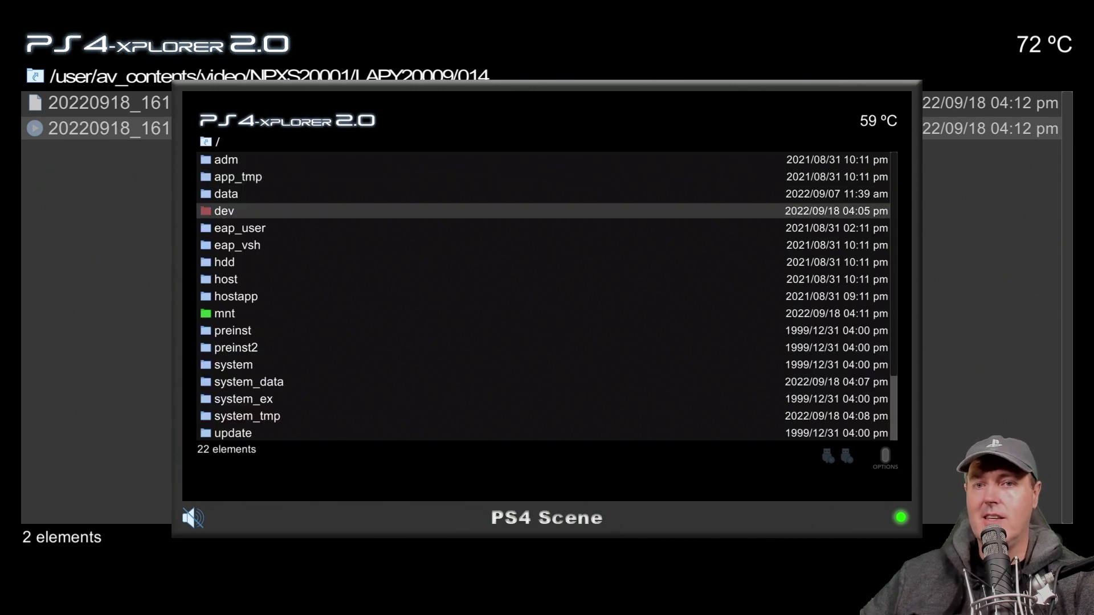
key("Up")
key("Return")
key("Down")
key("Down")
key("Down")
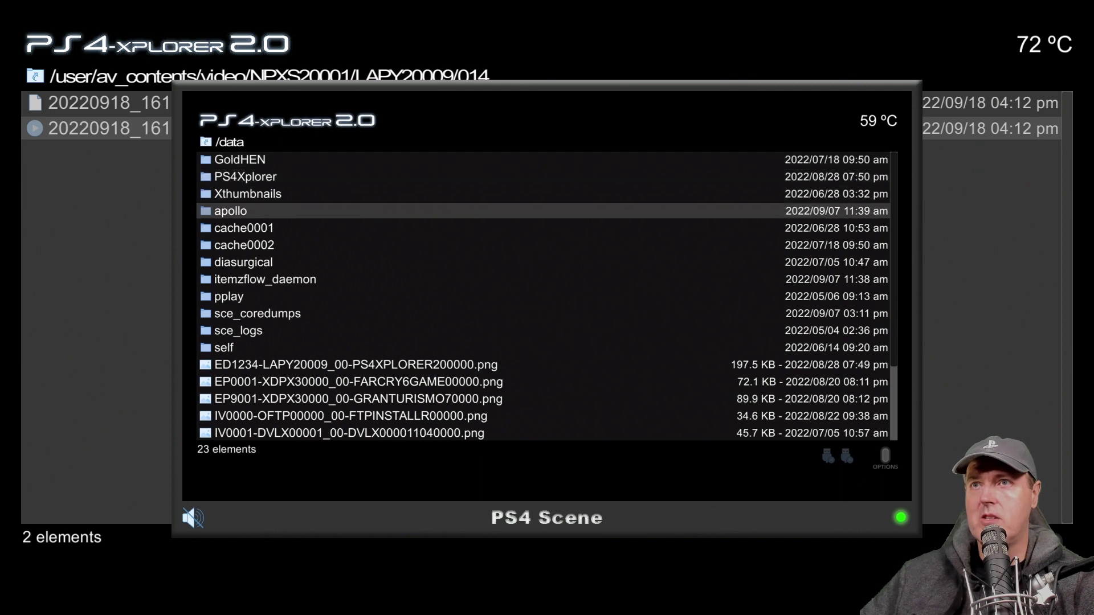
key("Up")
key("Return")
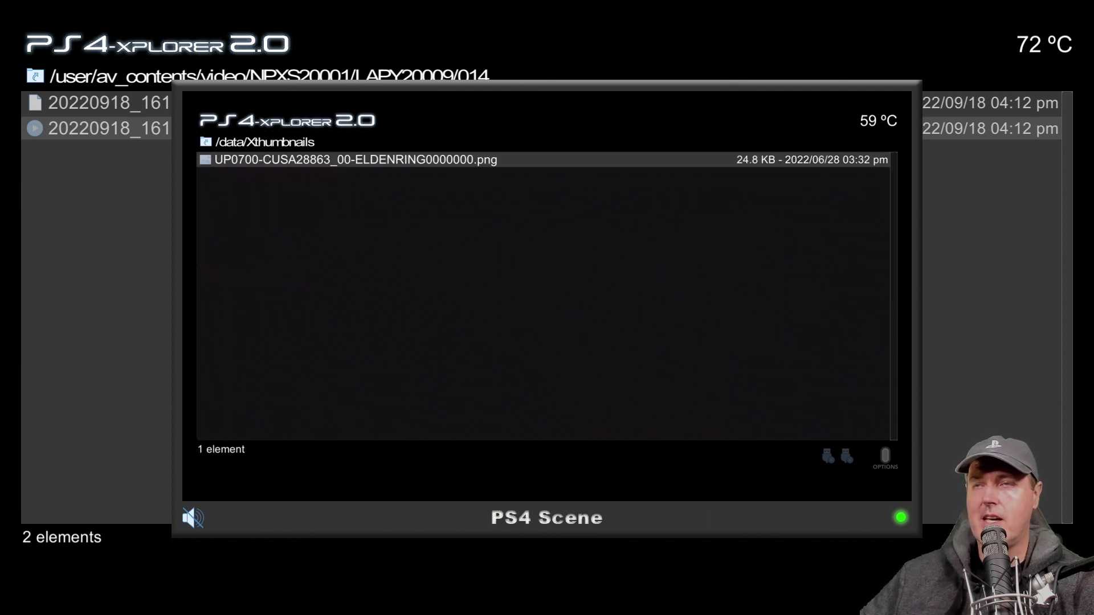